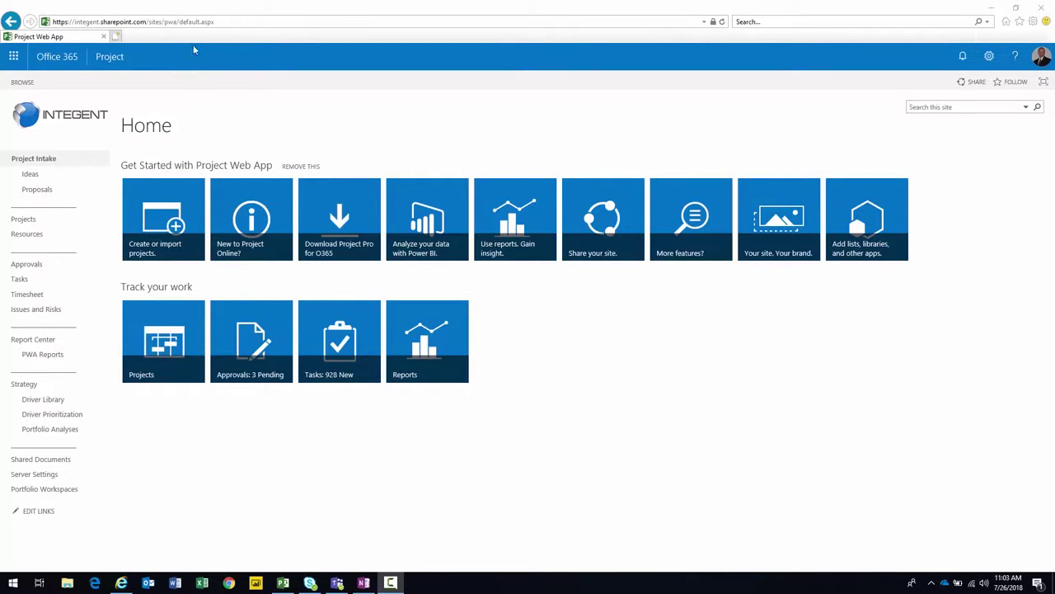
pyautogui.click(233, 26)
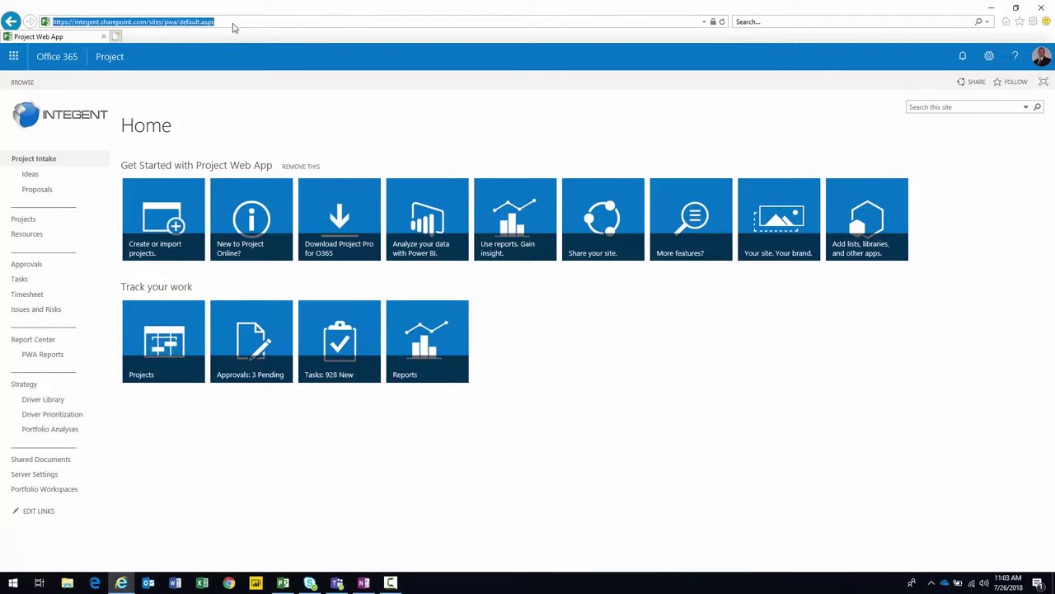
pyautogui.click(233, 27)
pyautogui.press('BackSpace')
pyautogui.press('BackSpace')
pyautogui.press('BackSpace')
pyautogui.press('BackSpace')
pyautogui.press('BackSpace')
pyautogui.press('BackSpace')
pyautogui.press('BackSpace')
pyautogui.press('BackSpace')
pyautogui.press('BackSpace')
pyautogui.press('BackSpace')
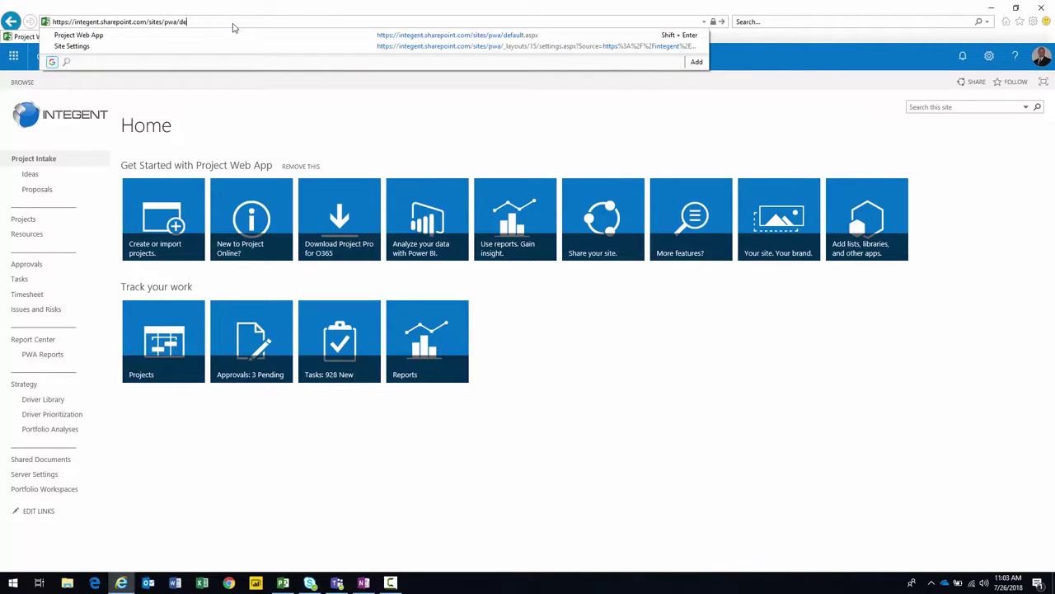
pyautogui.press('BackSpace')
pyautogui.press('BackSpace')
pyautogui.press('BackSpace')
pyautogui.write('trainer/')
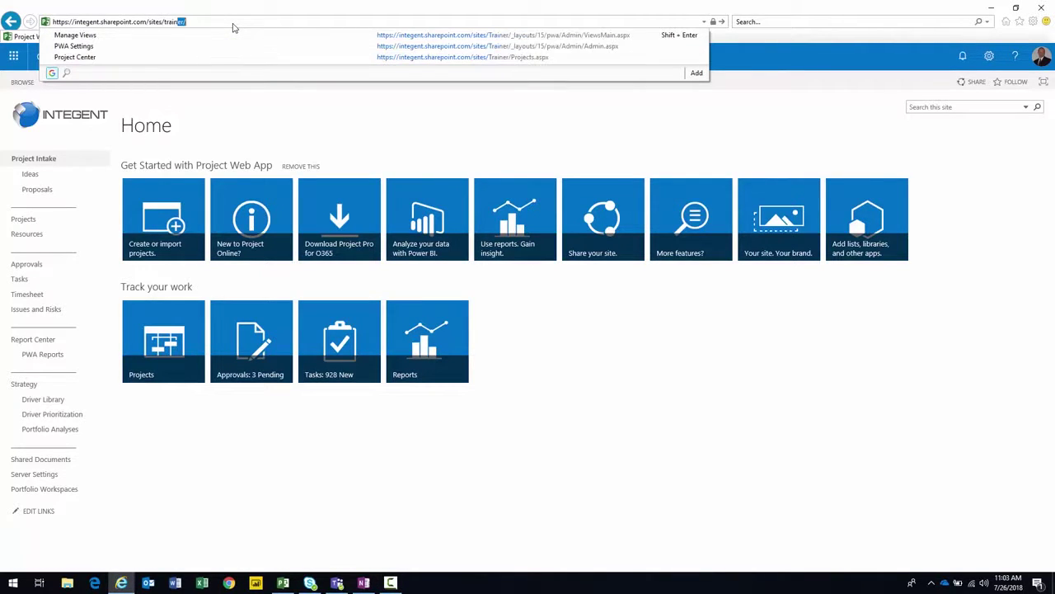
pyautogui.press('Return')
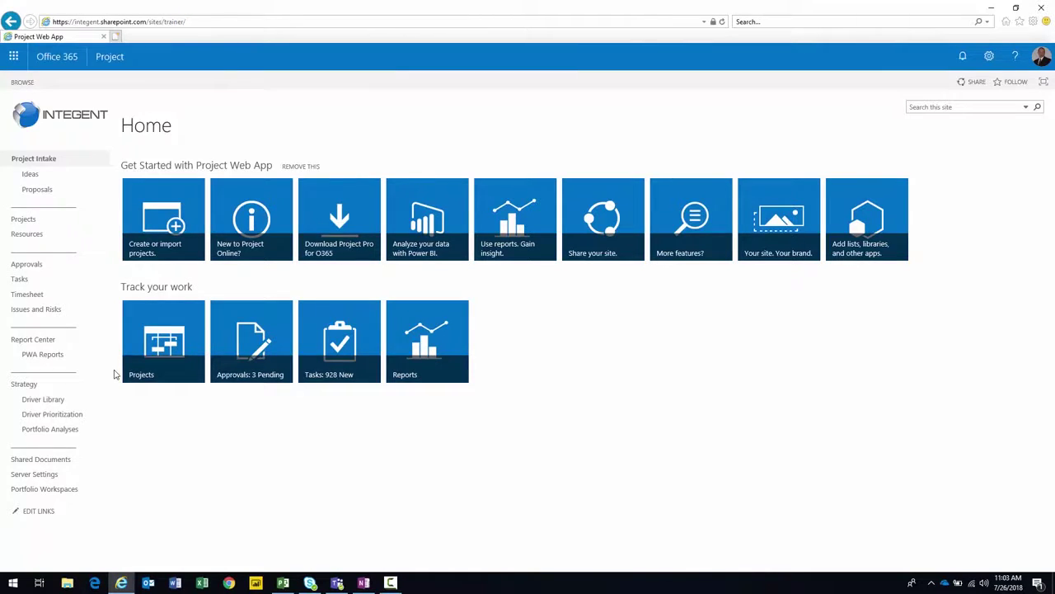
pyautogui.click(154, 349)
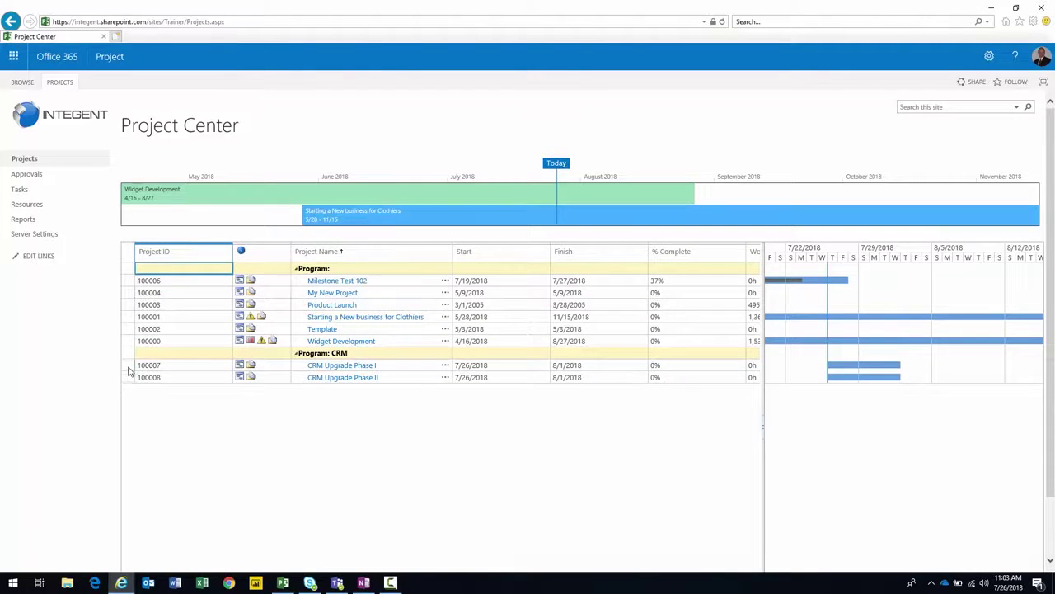
# - Examine the CRM Upgrade Phase I and CRM Upgrade Phase II projects grouped under the CRM program
pyautogui.moveTo(130, 365); pyautogui.dragTo(132, 377)
pyautogui.click(481, 370)
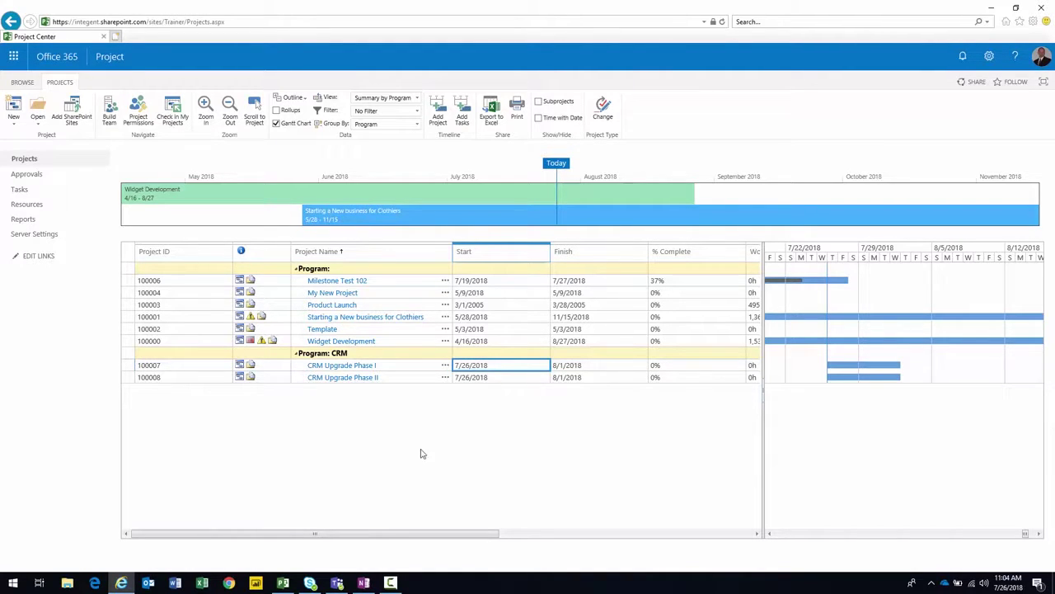
pyautogui.click(285, 583)
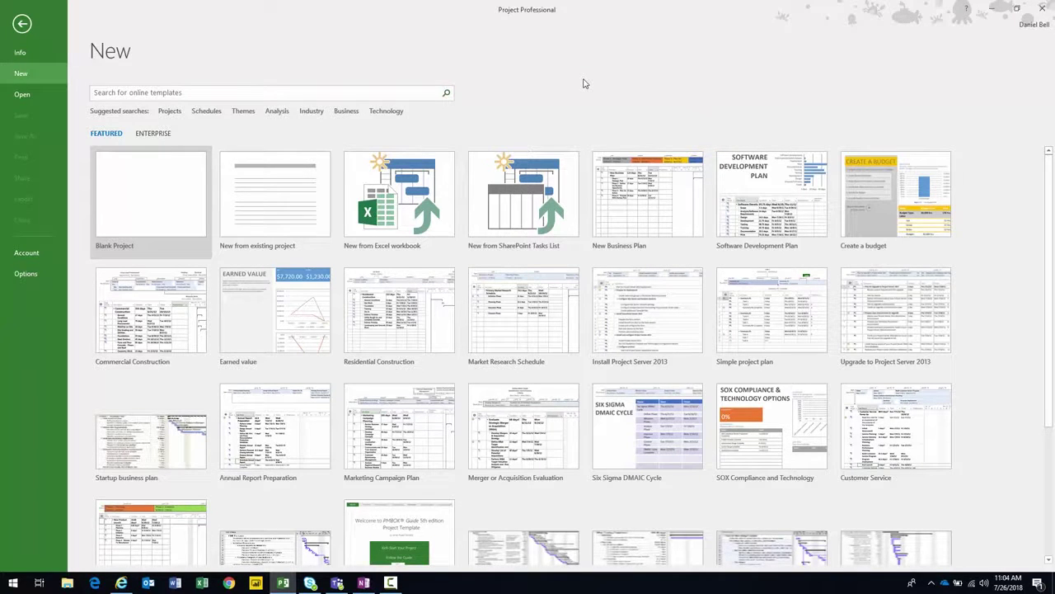
pyautogui.click(992, 8)
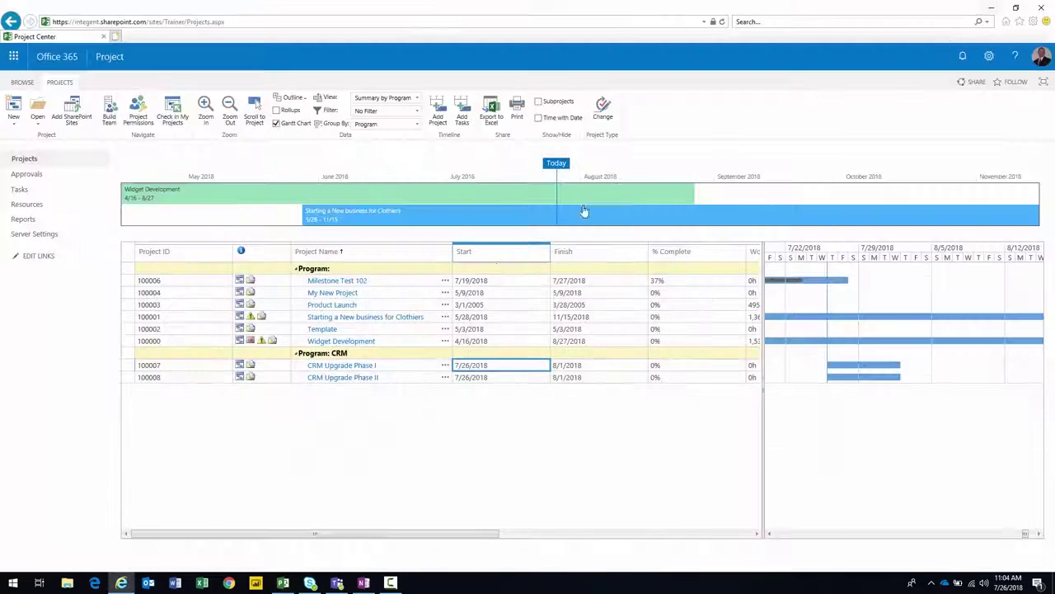
pyautogui.keyDown('shift'); pyautogui.click(128, 377); pyautogui.keyUp('shift')
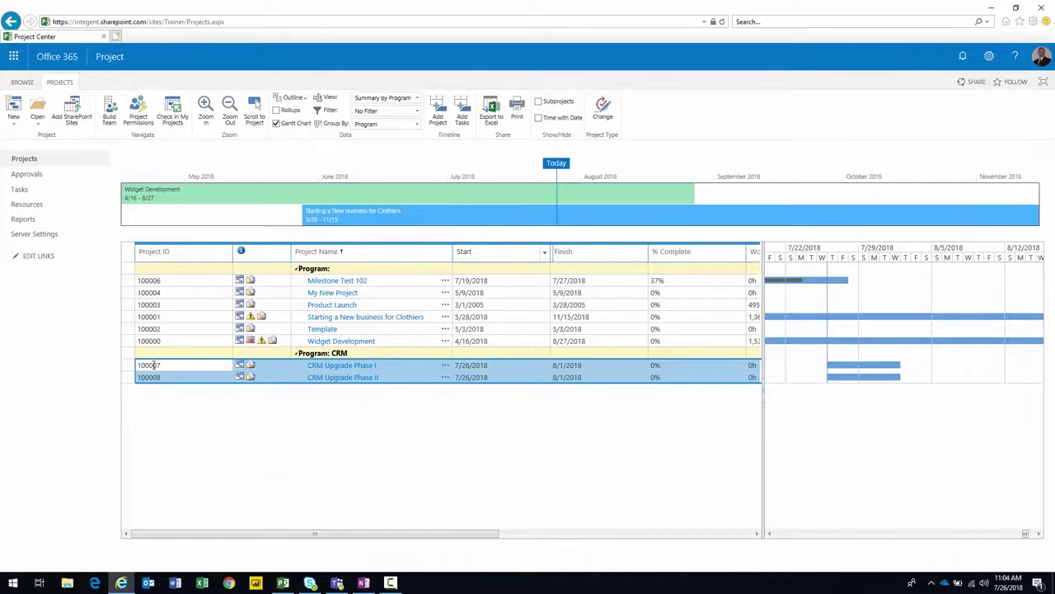
pyautogui.click(163, 371)
pyautogui.keyDown('shift'); pyautogui.click(163, 379); pyautogui.keyUp('shift')
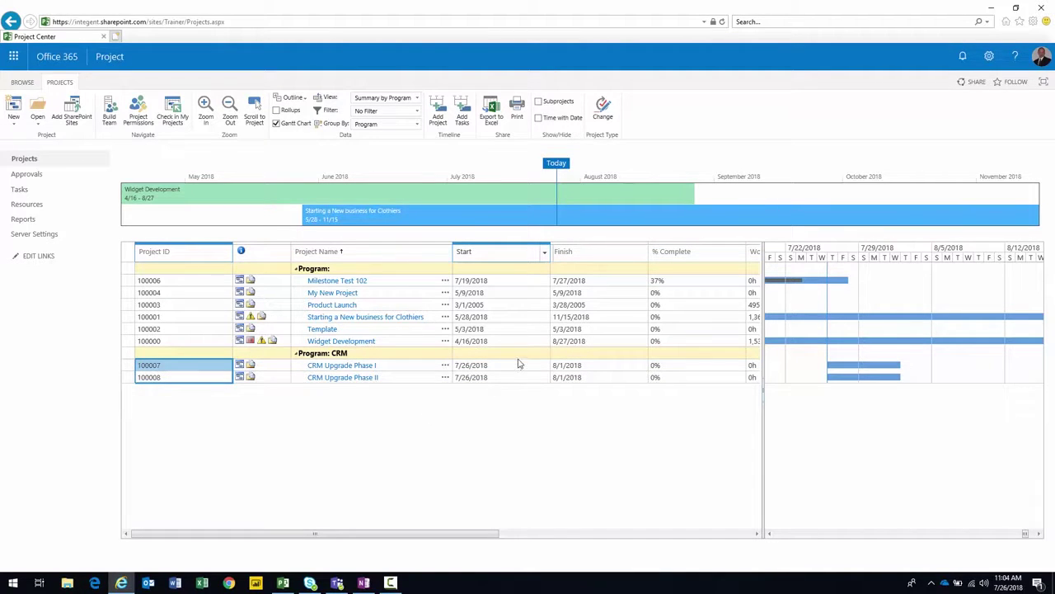
pyautogui.click(423, 357)
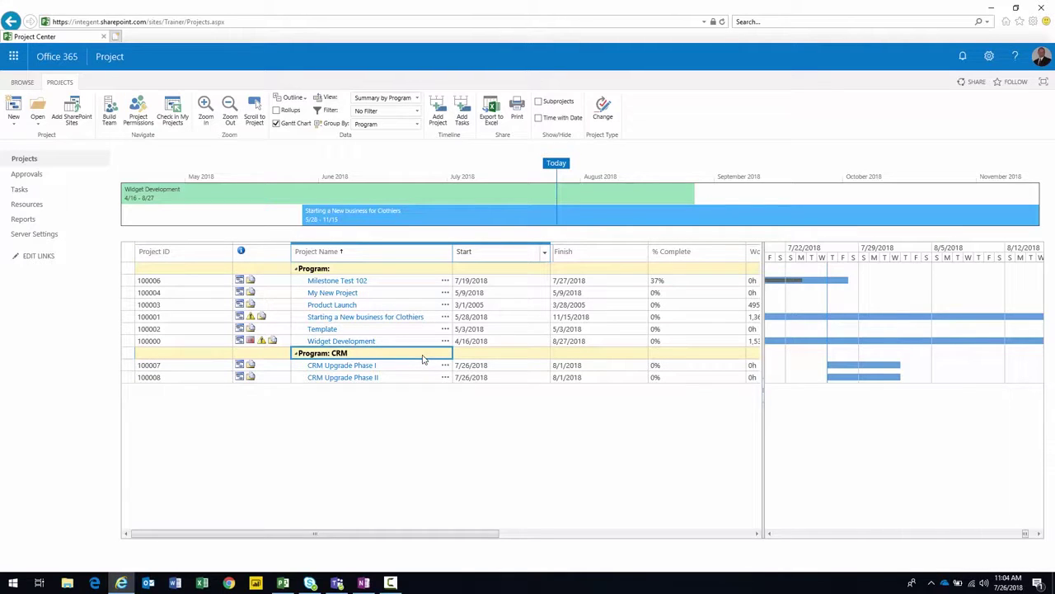
pyautogui.moveTo(431, 369); pyautogui.dragTo(433, 381)
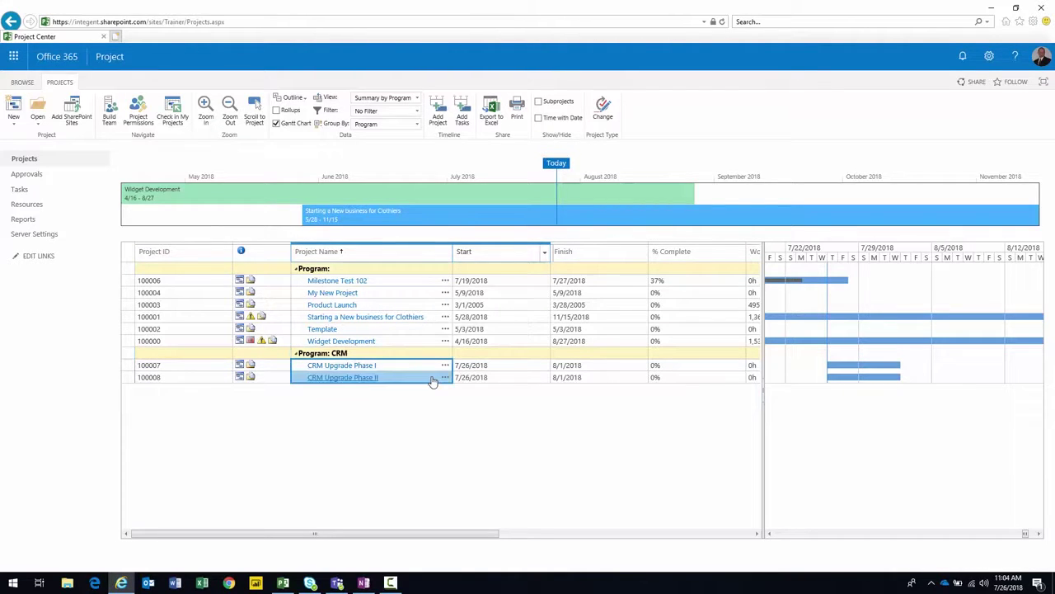
pyautogui.click(514, 377)
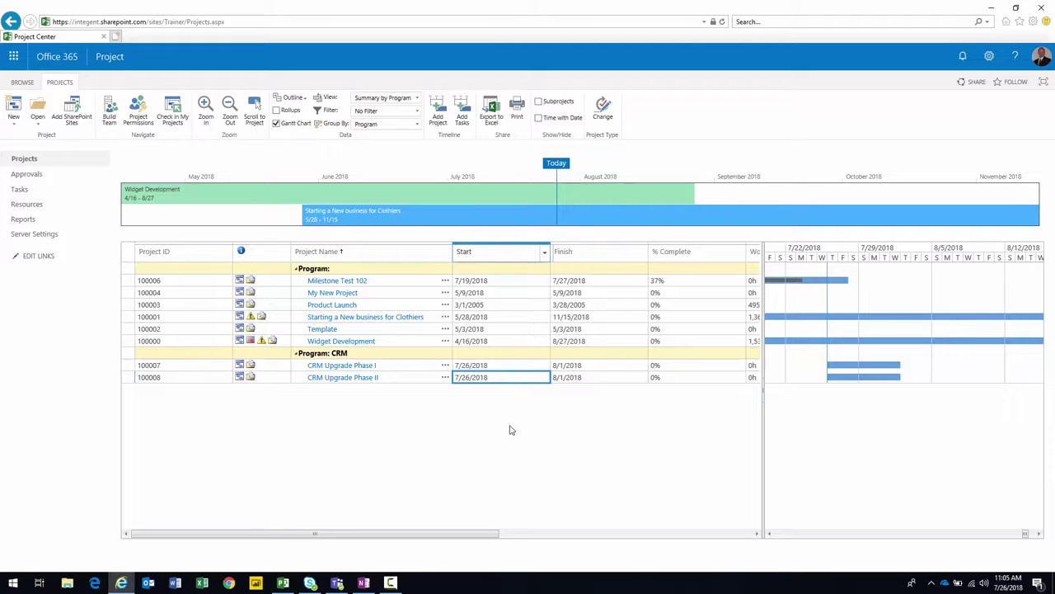
# - Switch to Microsoft Project Professional and create a blank project
pyautogui.click(283, 583)
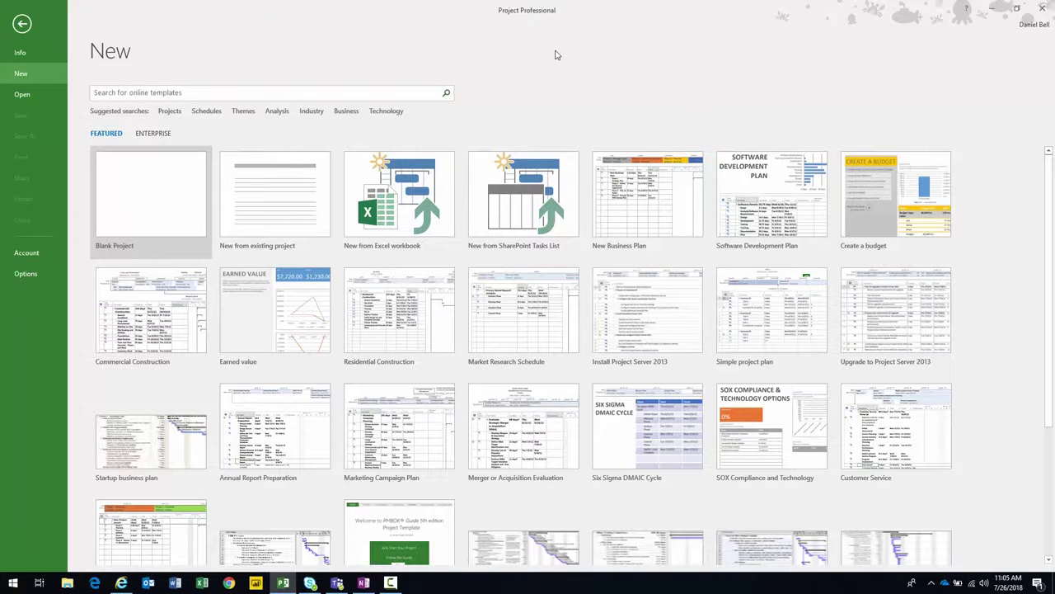
pyautogui.click(151, 193)
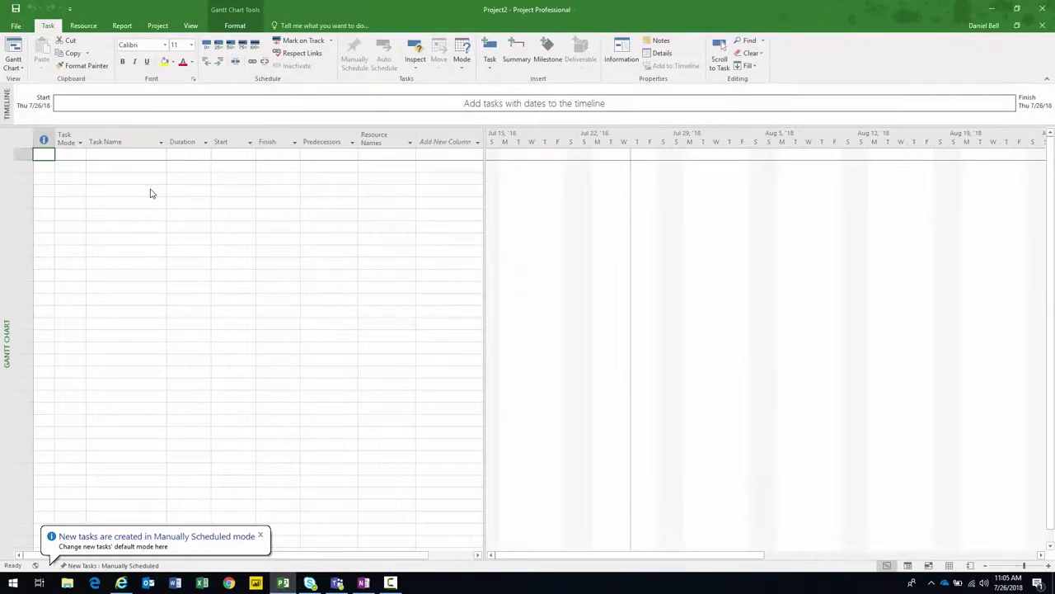
pyautogui.click(108, 156)
# - Insert the enterprise project CRM Upgrade Phase I as a subproject in the first row and widen the Task Name column
pyautogui.click(29, 154)
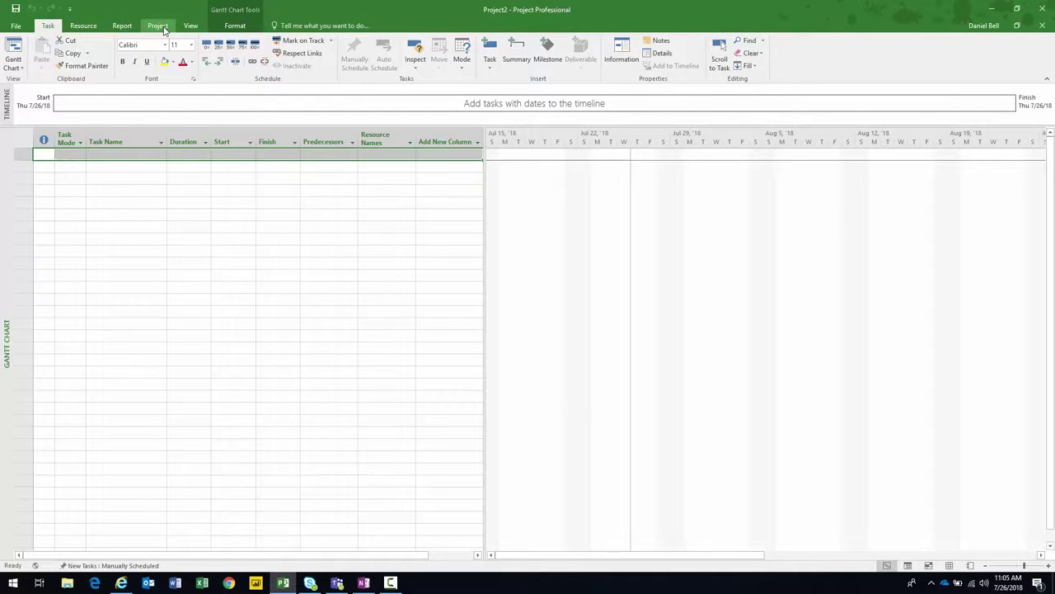
pyautogui.click(159, 26)
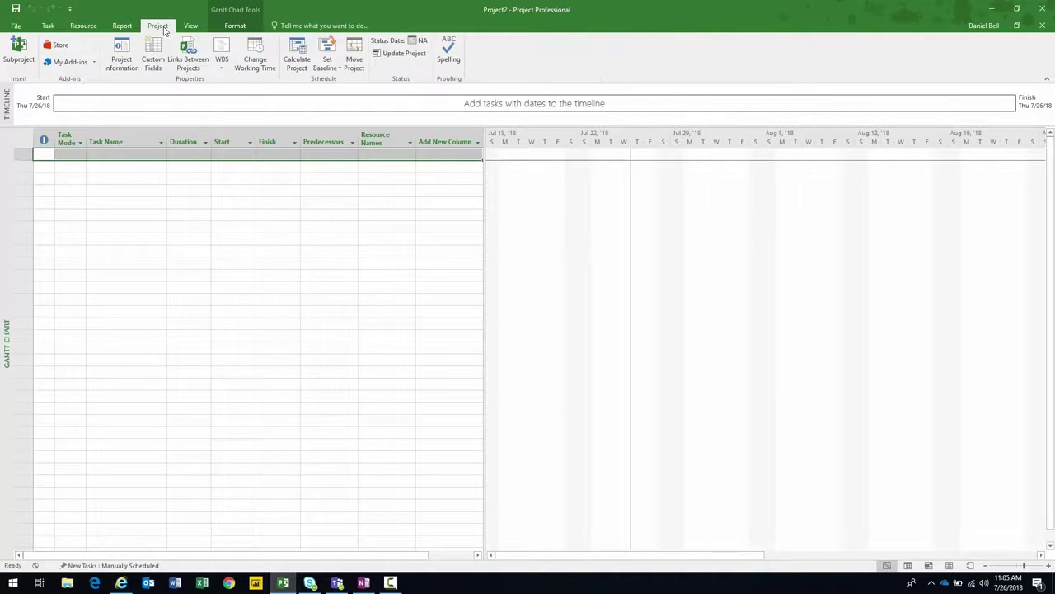
pyautogui.click(20, 45)
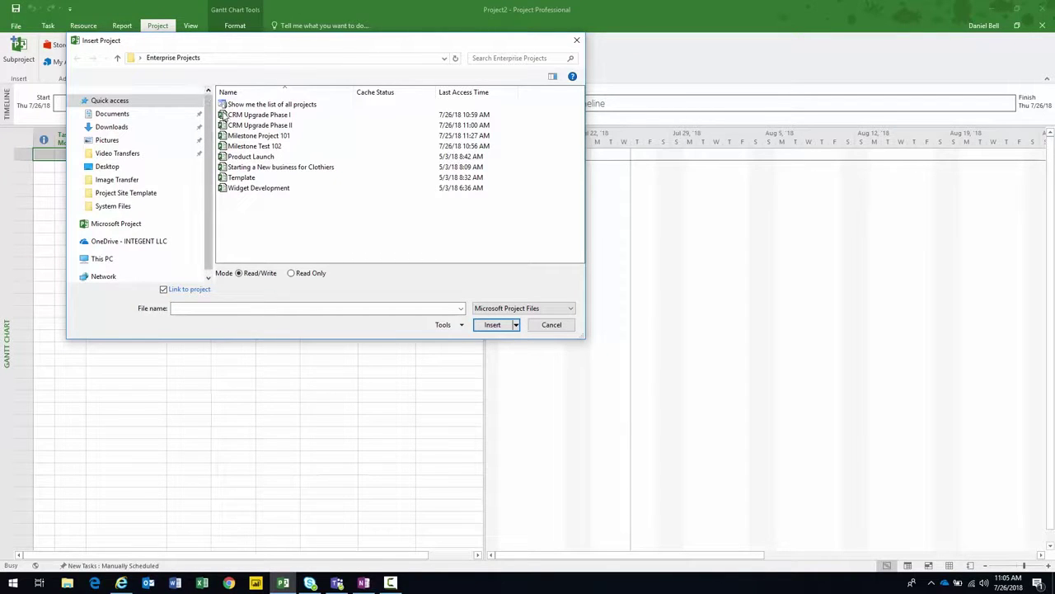
pyautogui.click(224, 116)
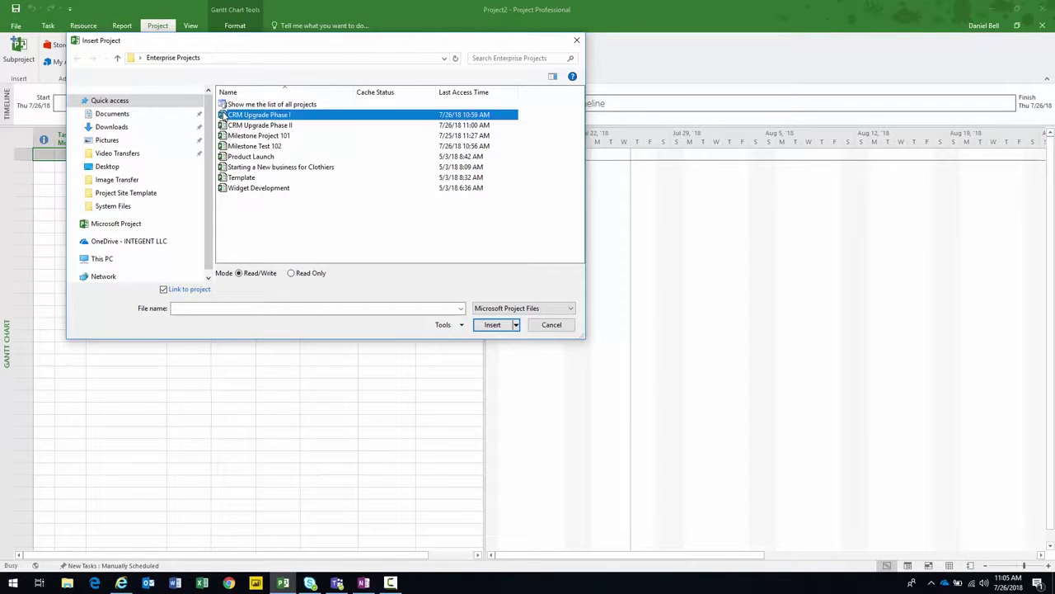
pyautogui.click(492, 325)
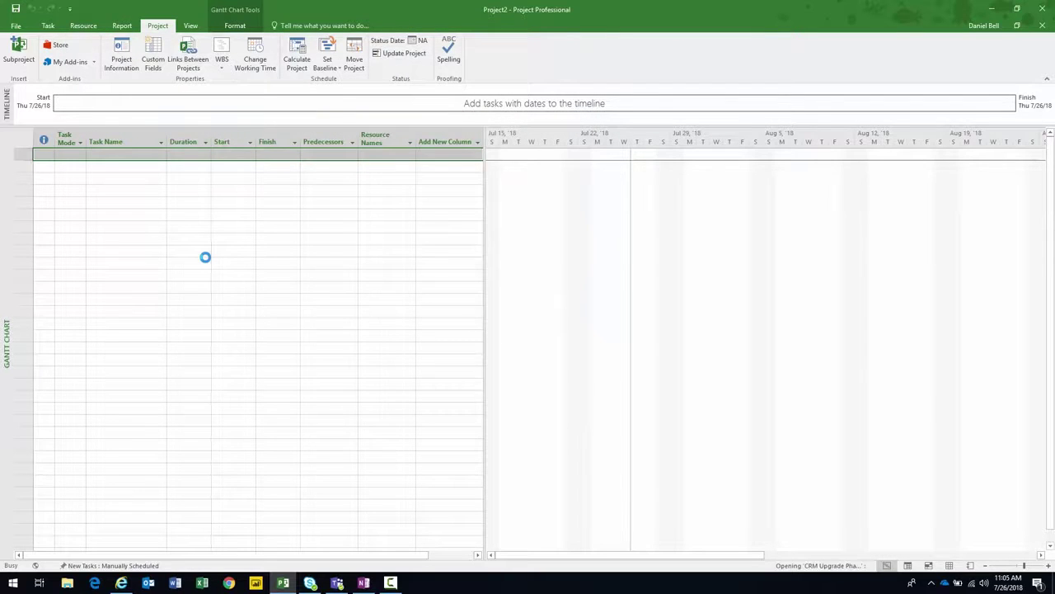
pyautogui.moveTo(164, 145); pyautogui.dragTo(243, 140)
pyautogui.click(169, 157)
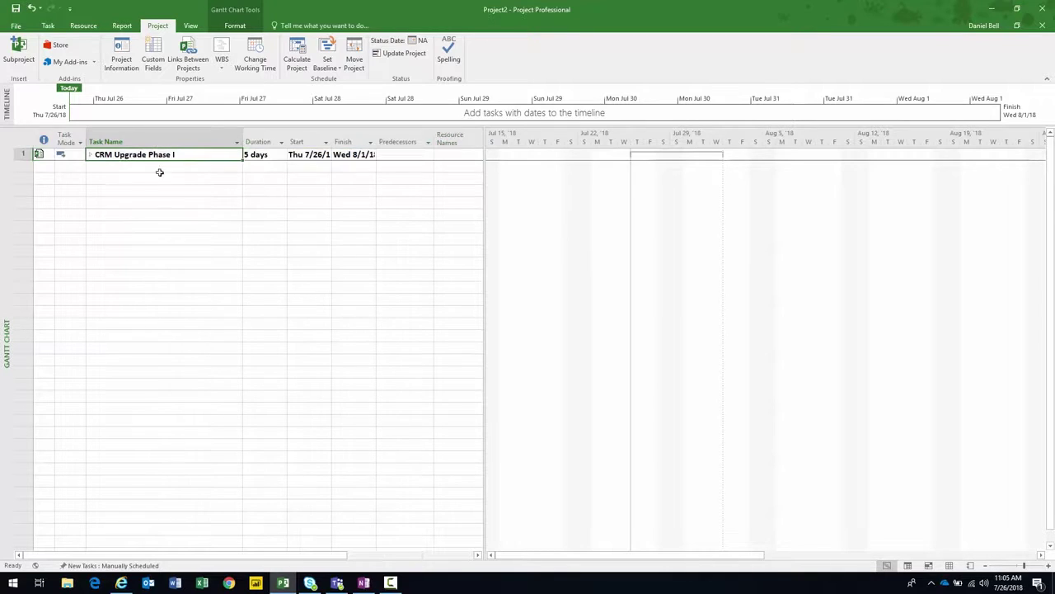
# - Insert CRM Upgrade Phase II as a subproject in the second row and expand both subprojects to list their tasks
pyautogui.click(25, 166)
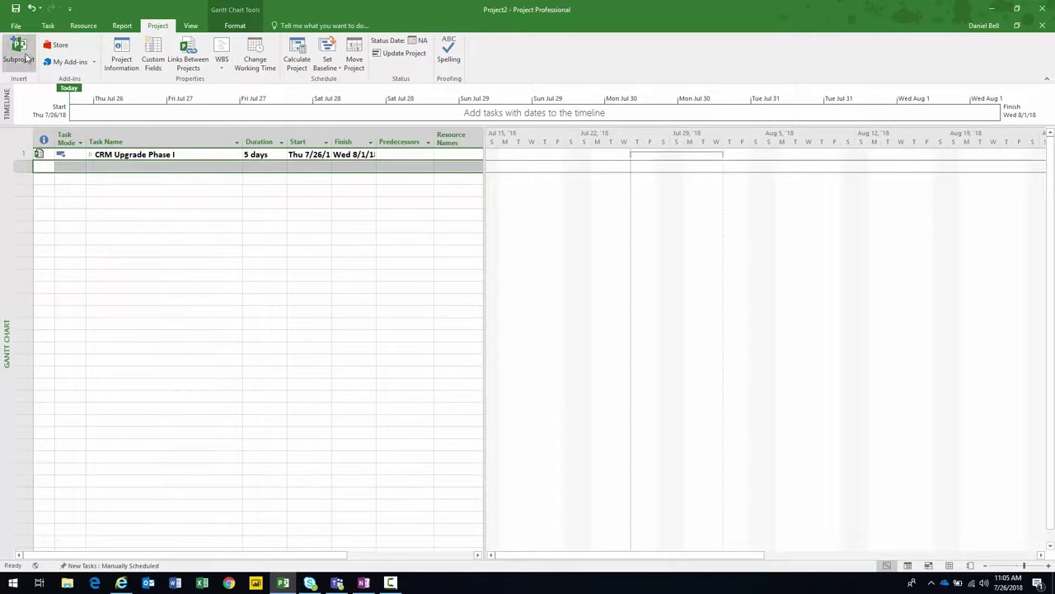
pyautogui.click(20, 53)
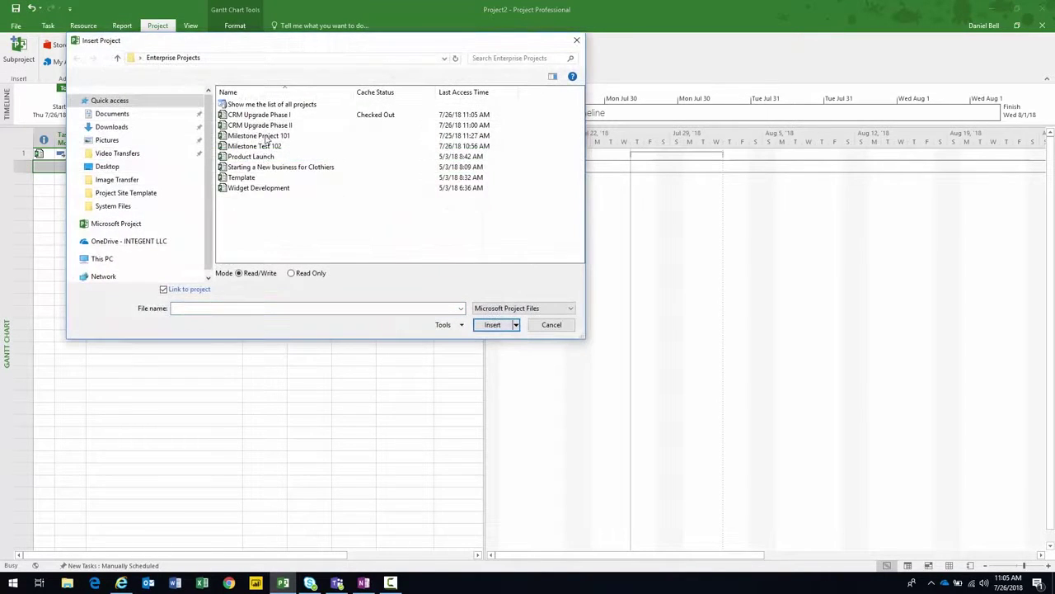
pyautogui.click(263, 125)
pyautogui.click(485, 324)
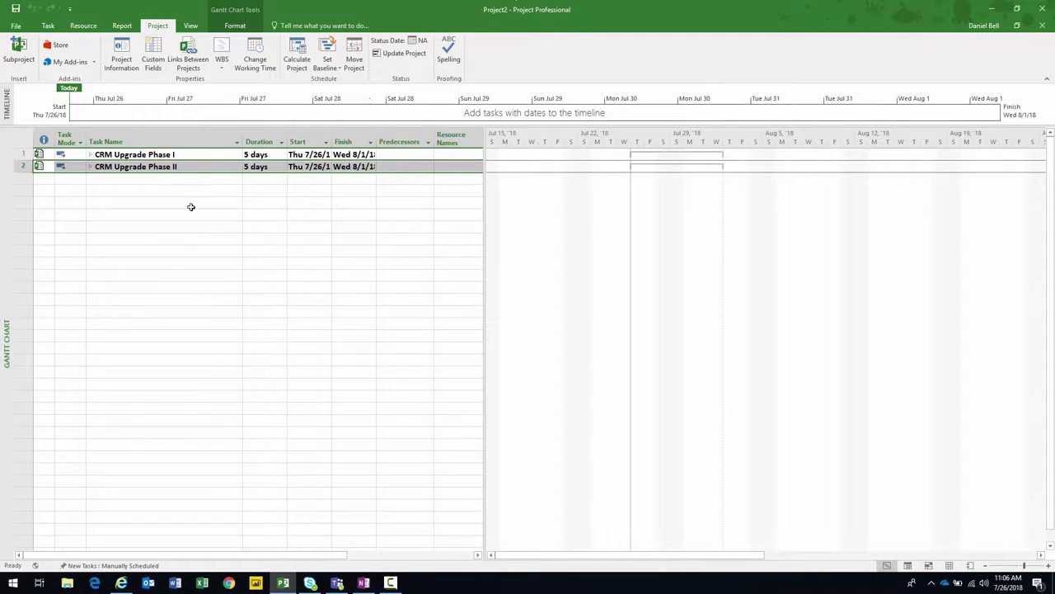
pyautogui.click(90, 167)
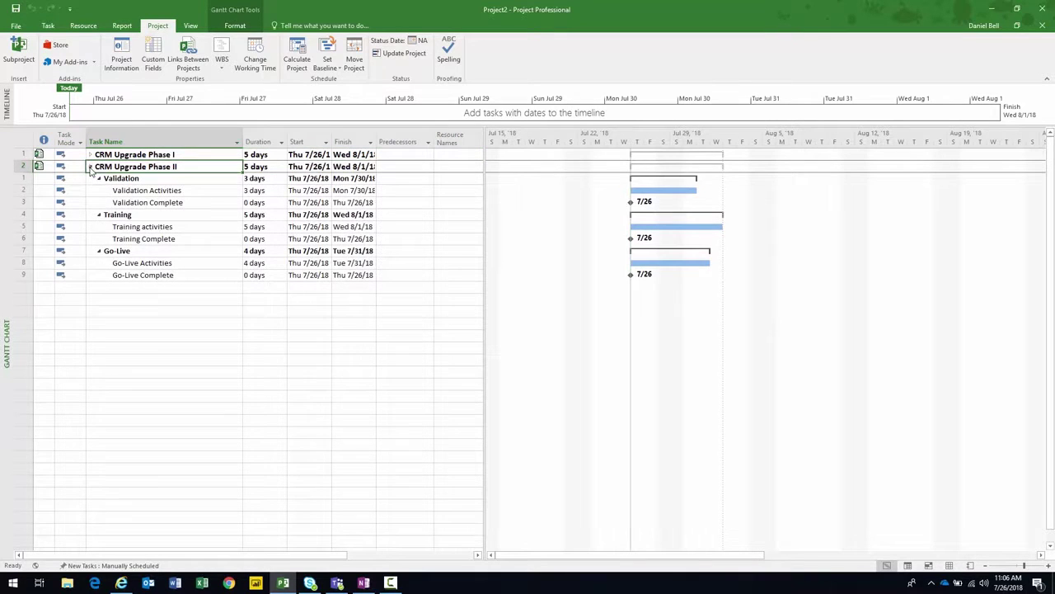
pyautogui.click(90, 154)
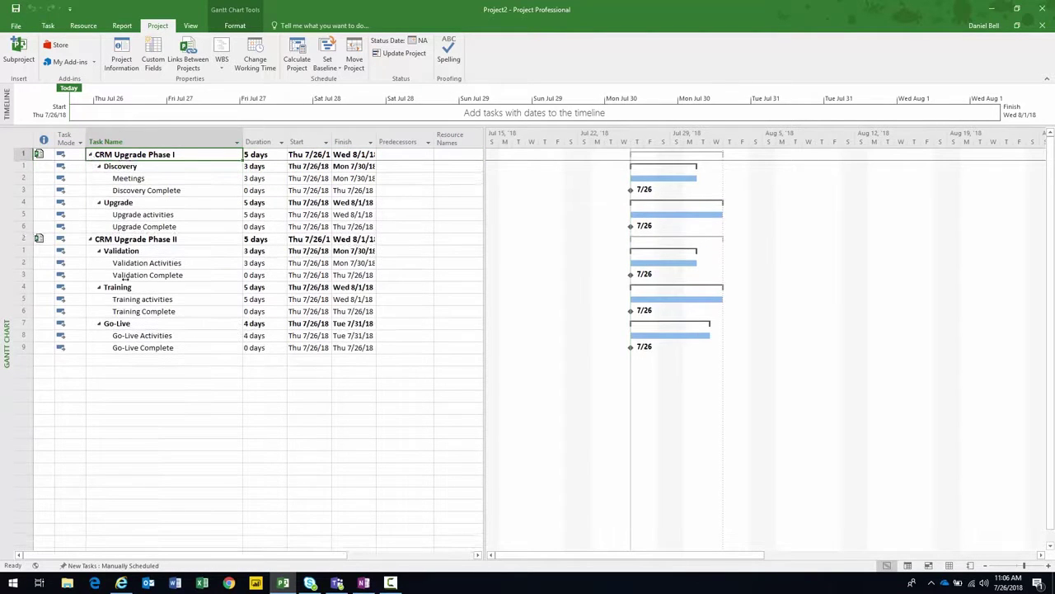
# - Display the project summary task and widen the task table with its Start and Finish columns
pyautogui.click(22, 154)
pyautogui.click(243, 28)
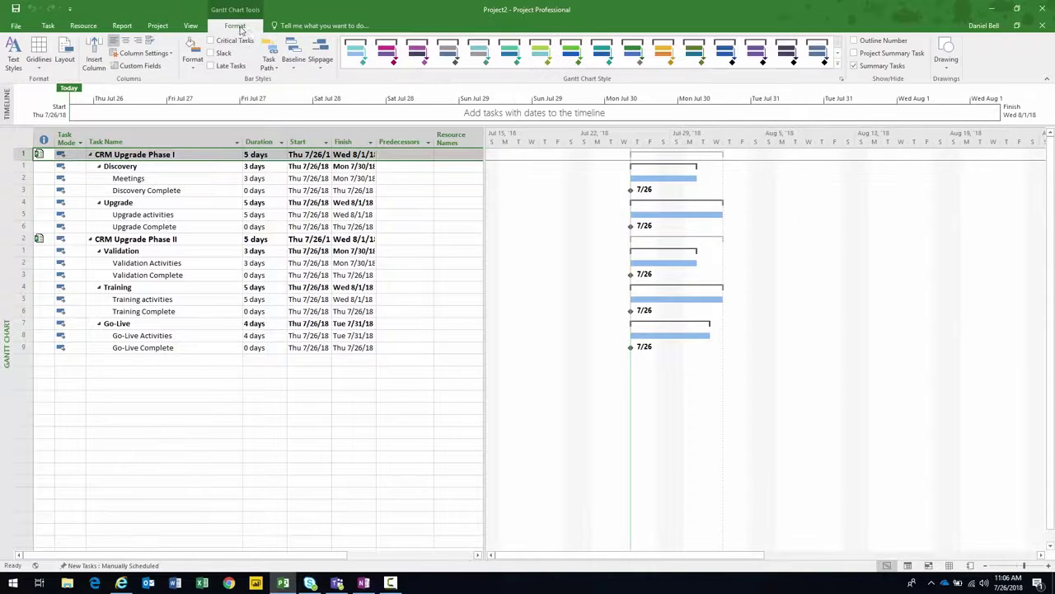
pyautogui.click(855, 53)
pyautogui.moveTo(487, 233); pyautogui.dragTo(635, 234)
pyautogui.moveTo(333, 138); pyautogui.dragTo(415, 139)
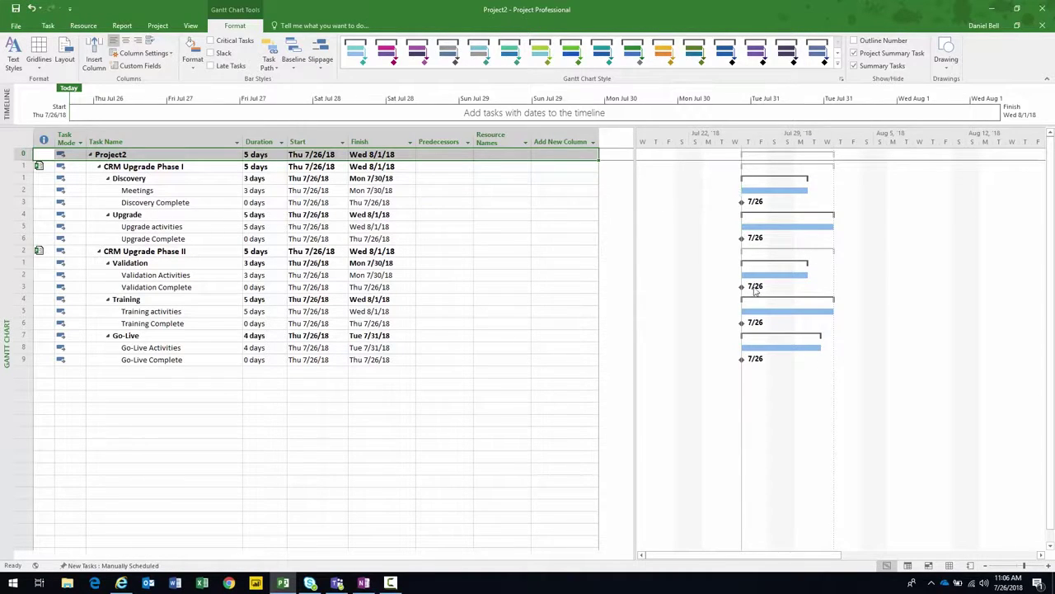
# - Link the Phase I tasks Meetings, Discovery Complete, Upgrade activities and Upgrade Complete in sequence
pyautogui.moveTo(755, 253)
pyautogui.moveTo(173, 188); pyautogui.dragTo(169, 198)
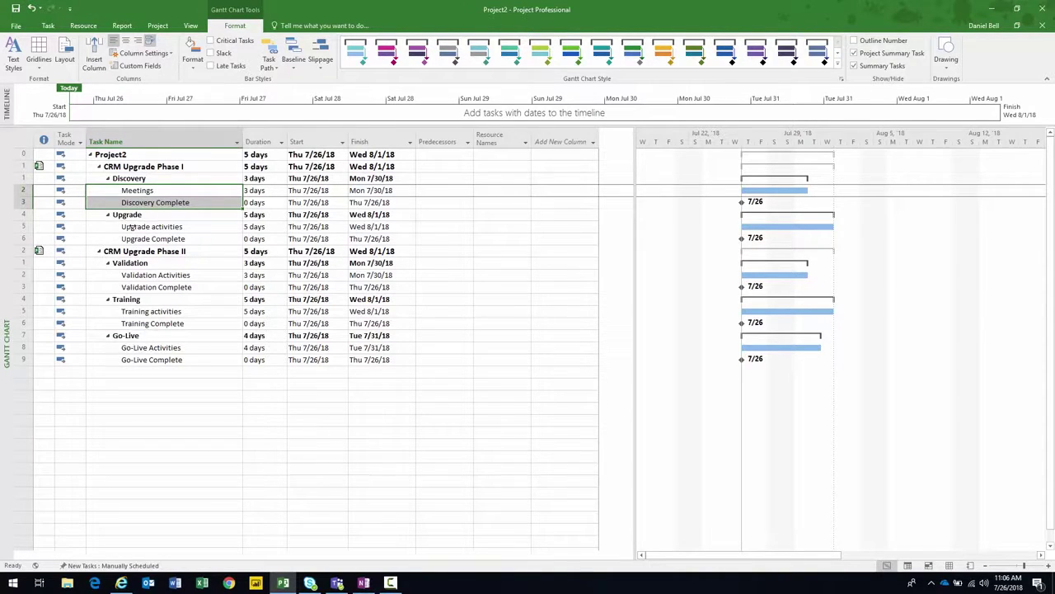
pyautogui.click(137, 203)
pyautogui.moveTo(142, 190); pyautogui.dragTo(144, 238)
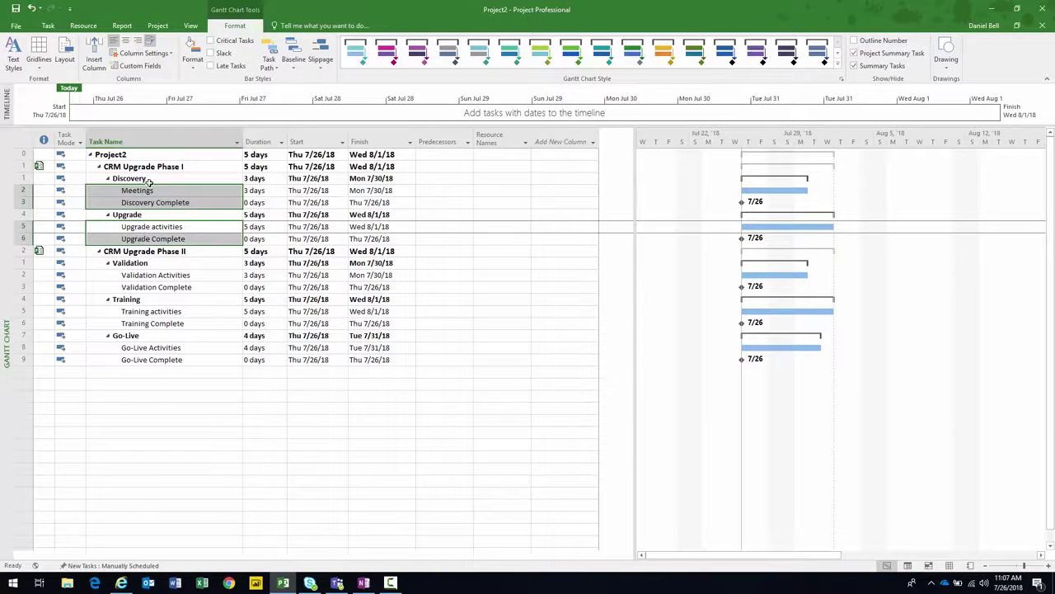
pyautogui.click(48, 26)
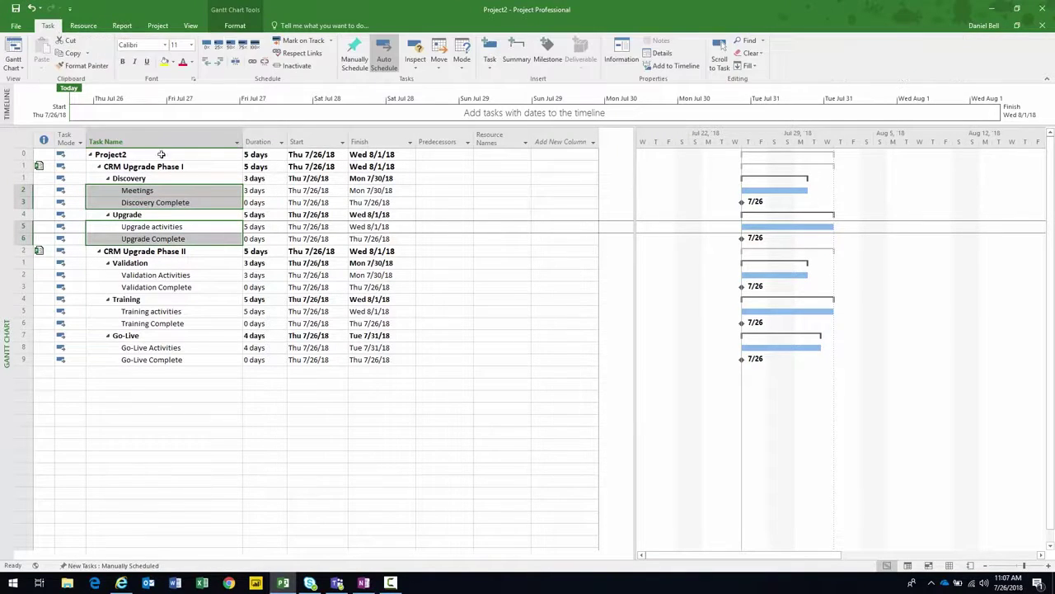
pyautogui.click(253, 63)
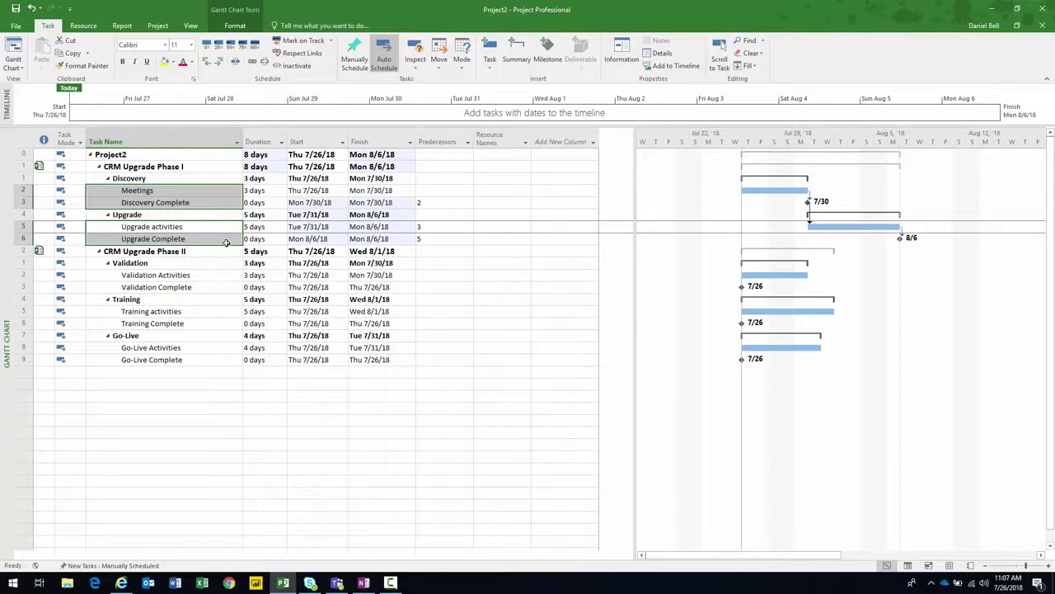
# - Link the CRM Upgrade Phase II tasks in sequence, from Validation Activities through Go-Live Complete
pyautogui.click(167, 203)
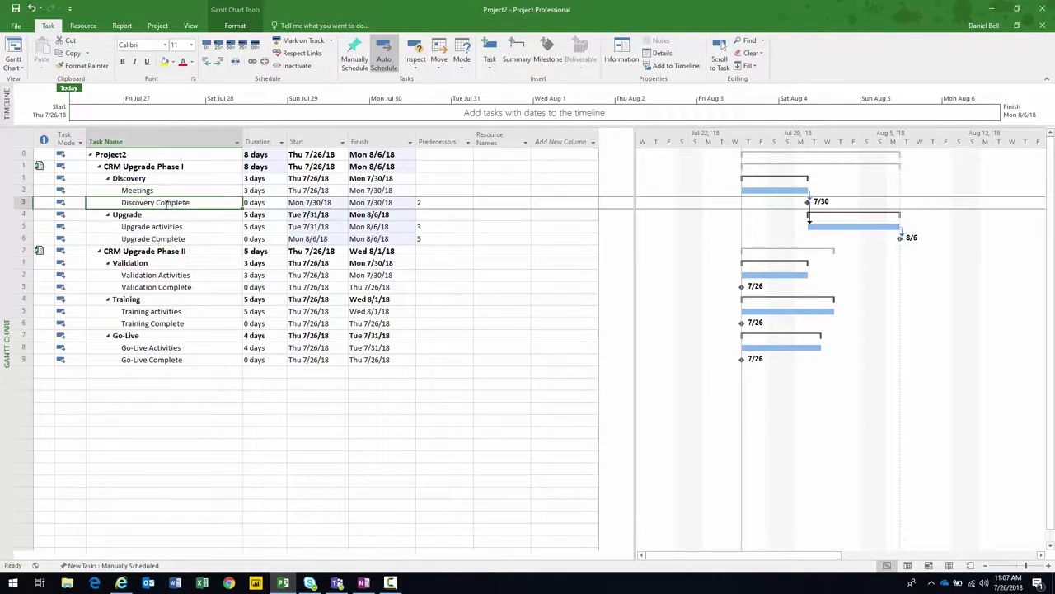
pyautogui.click(137, 276)
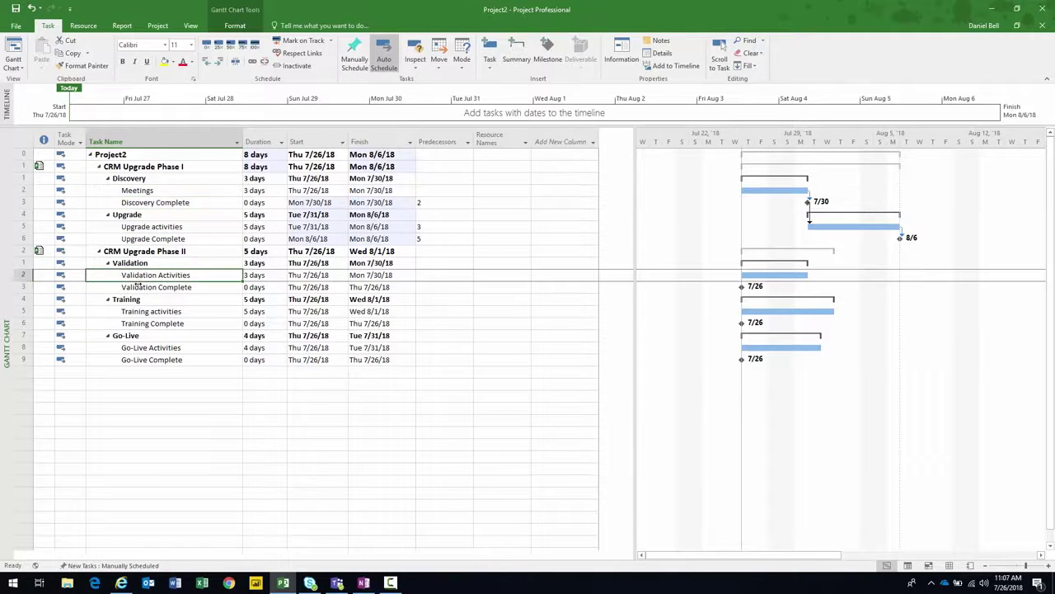
pyautogui.moveTo(139, 276); pyautogui.dragTo(148, 359)
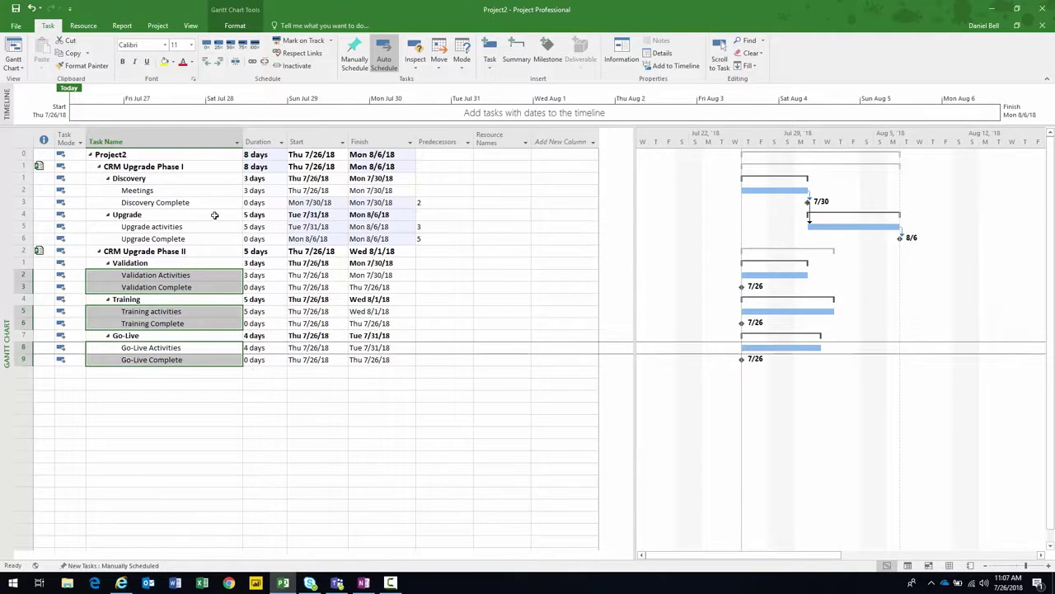
pyautogui.click(253, 64)
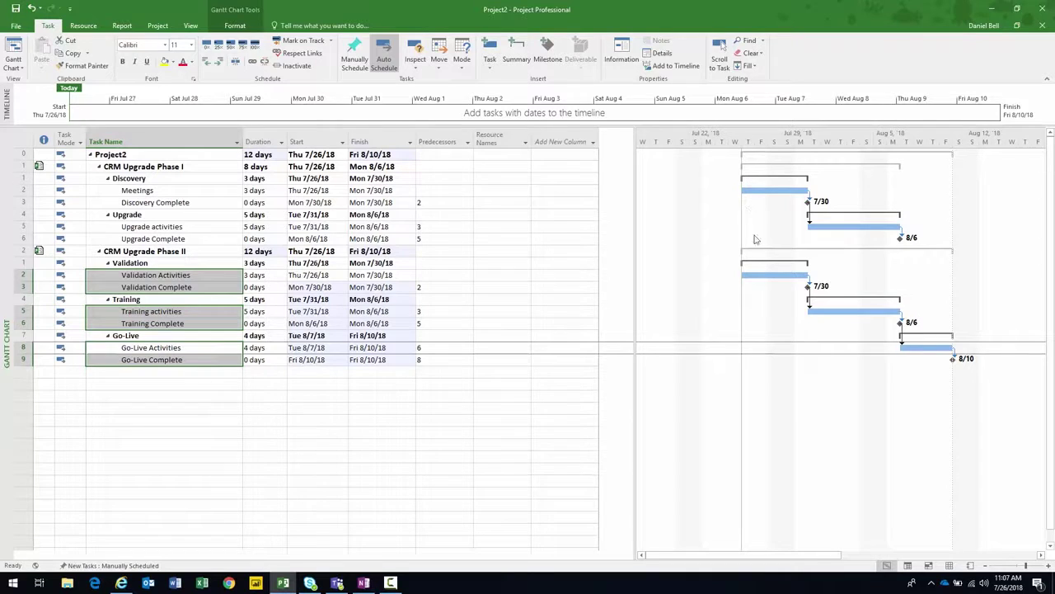
# - Examine the two subproject summary rows and compare the task IDs of the milestone rows across both phases
pyautogui.click(152, 166)
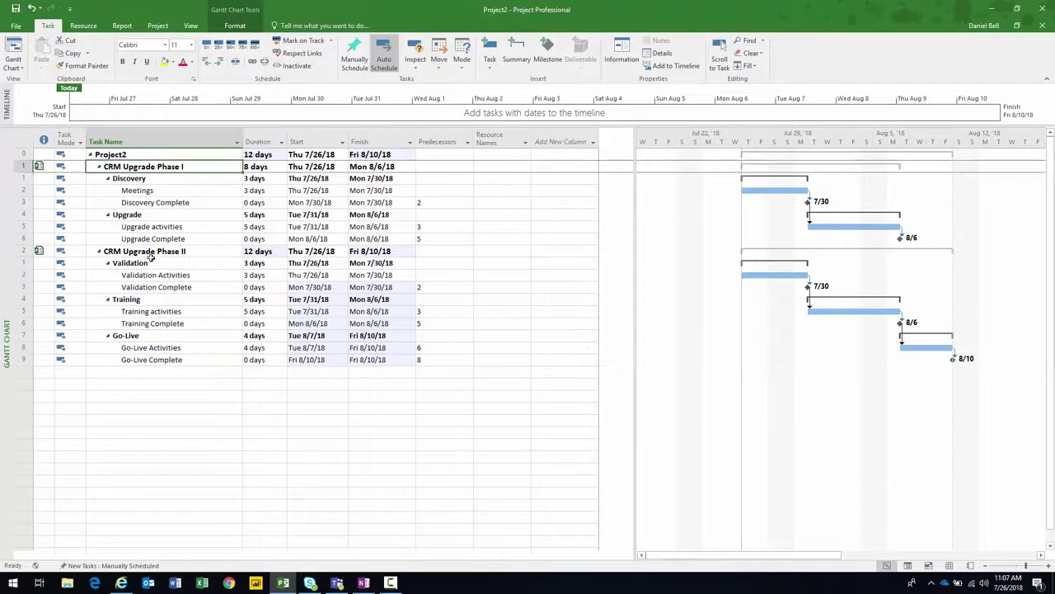
pyautogui.click(154, 251)
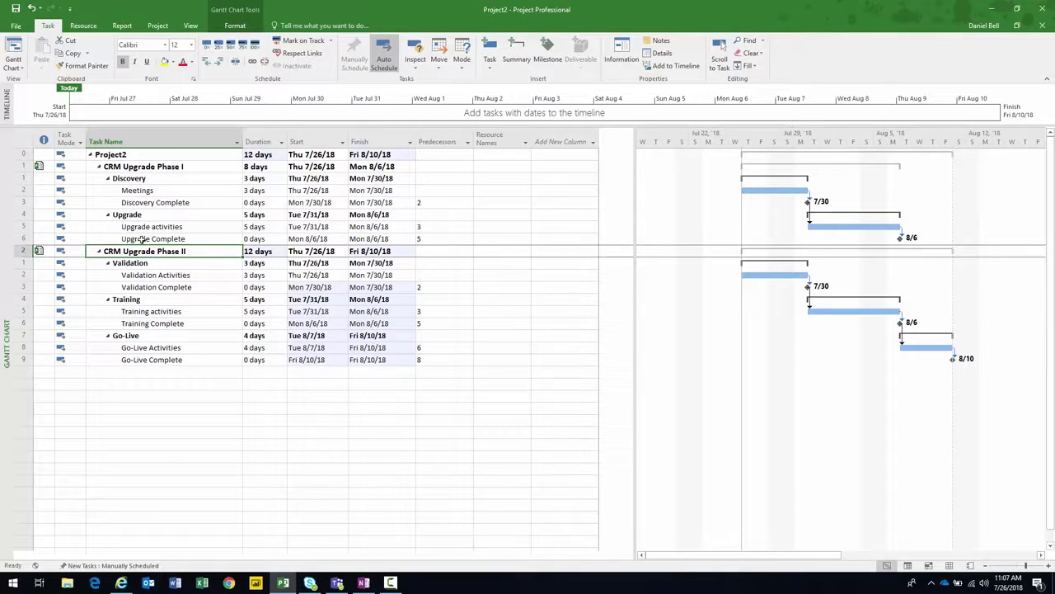
pyautogui.click(142, 239)
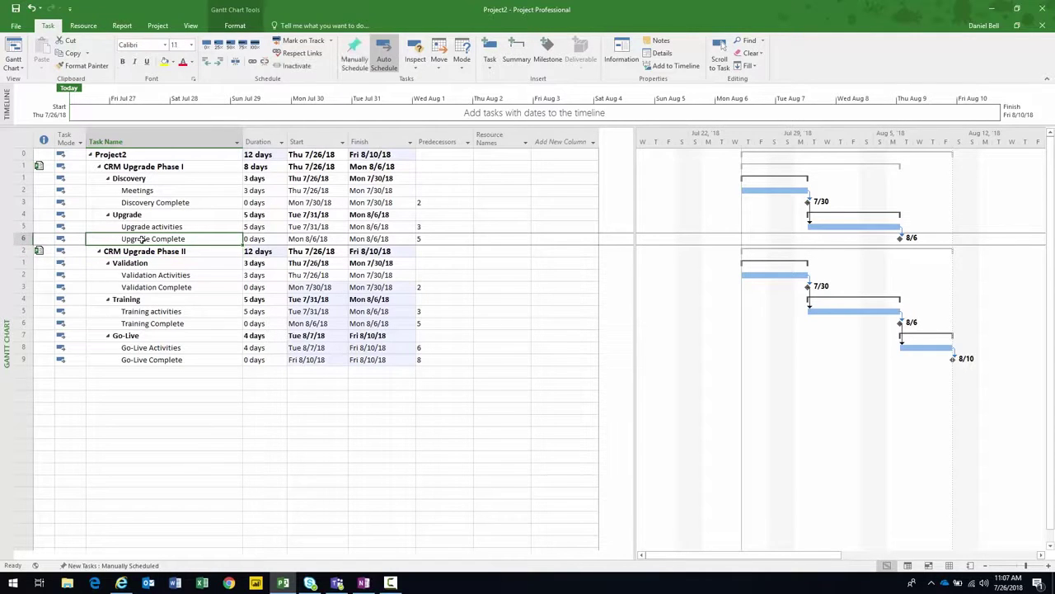
pyautogui.click(21, 202)
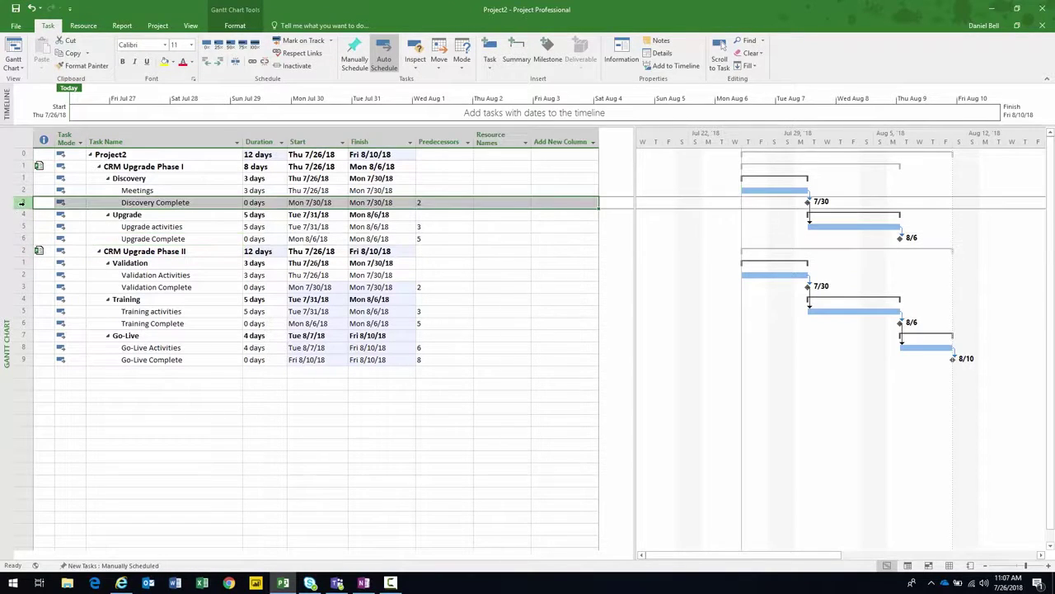
pyautogui.click(21, 239)
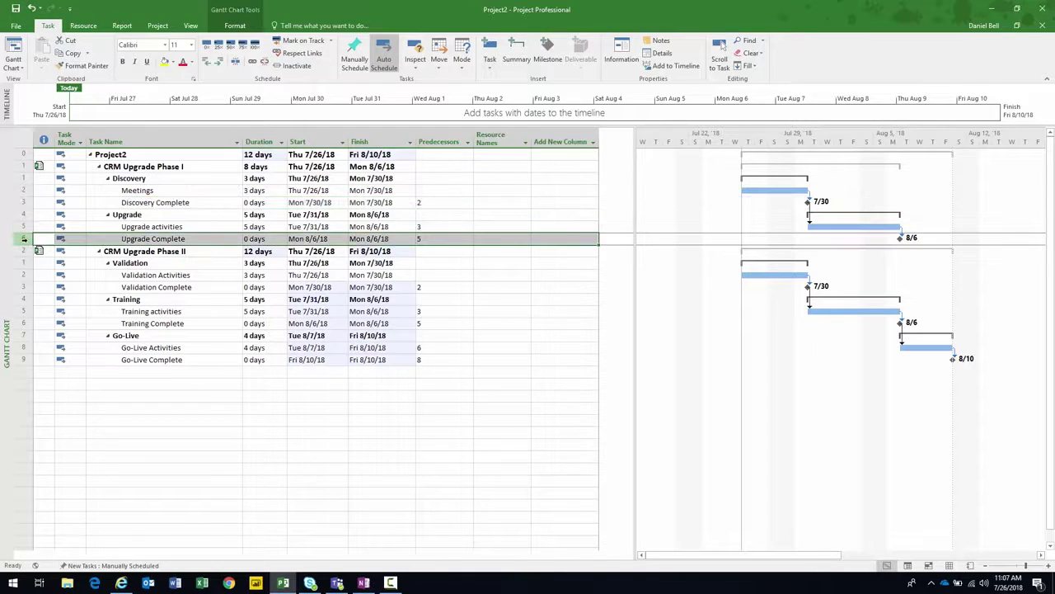
pyautogui.click(22, 202)
pyautogui.click(21, 239)
pyautogui.click(23, 287)
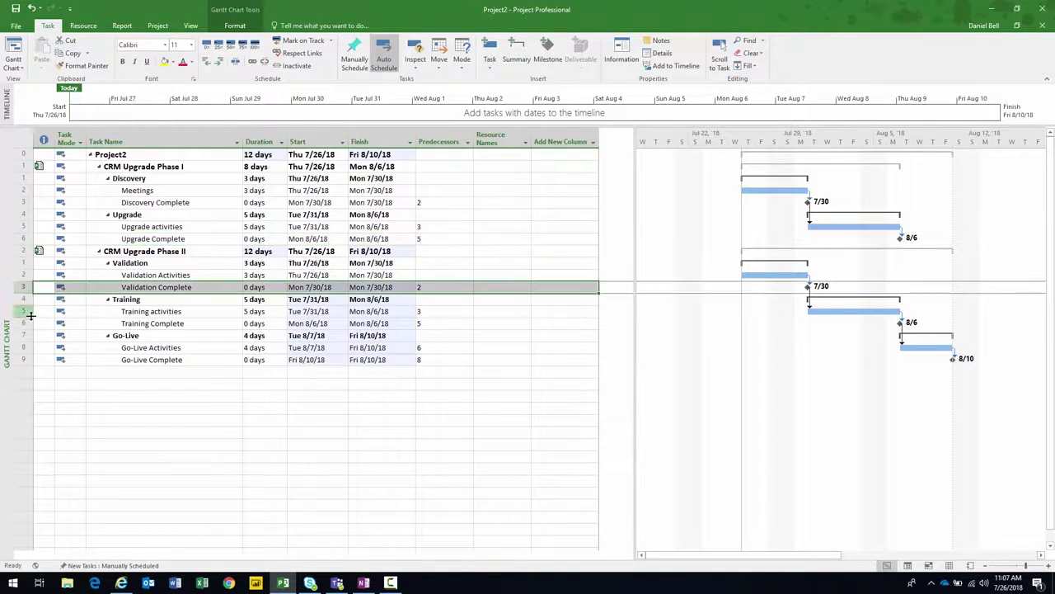
pyautogui.click(23, 324)
pyautogui.click(23, 359)
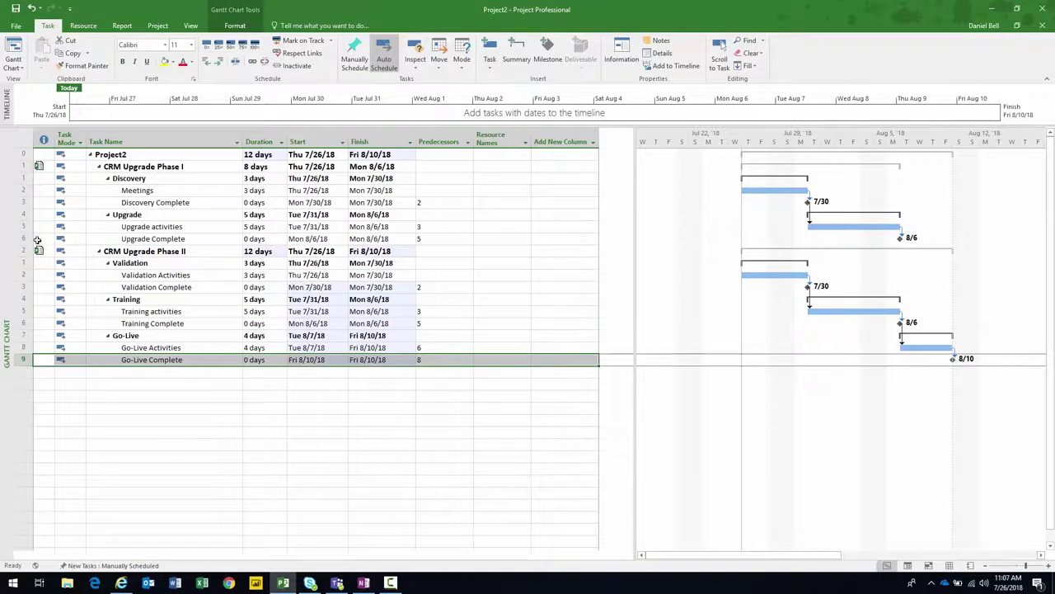
pyautogui.click(23, 239)
pyautogui.click(21, 202)
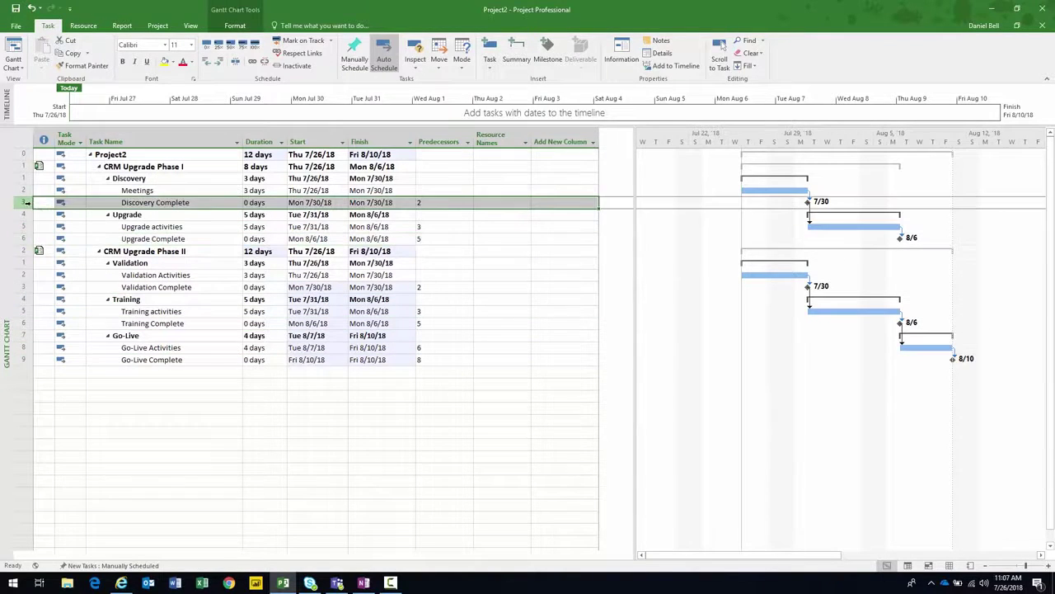
# - Link Upgrade Complete in Phase I to Validation Activities in Phase II, and enlarge the Gantt chart to check the linked schedule
pyautogui.click(111, 238)
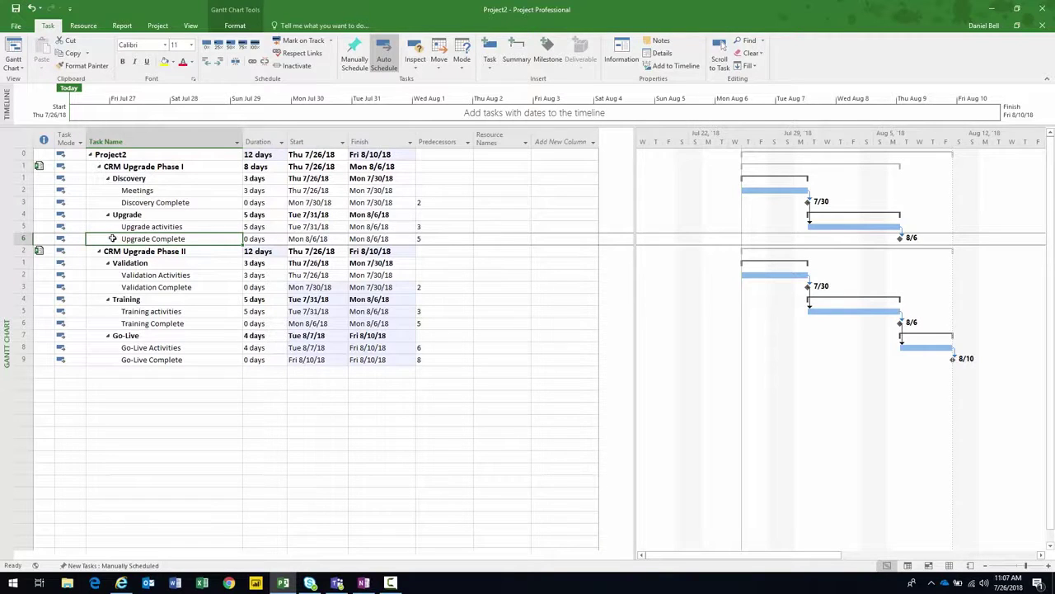
pyautogui.click(23, 239)
pyautogui.moveTo(23, 239); pyautogui.dragTo(23, 274)
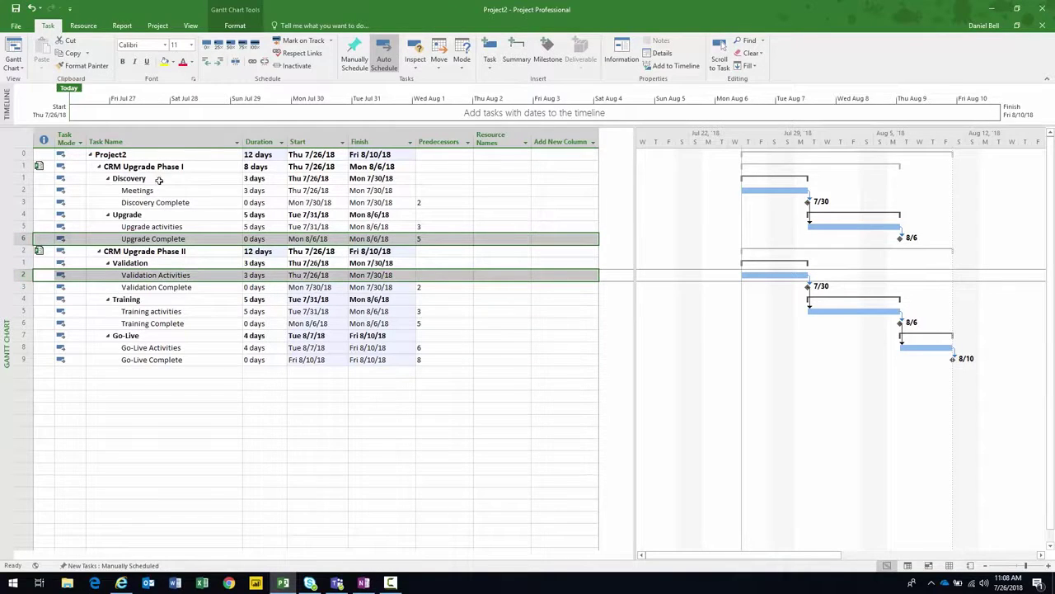
pyautogui.click(253, 64)
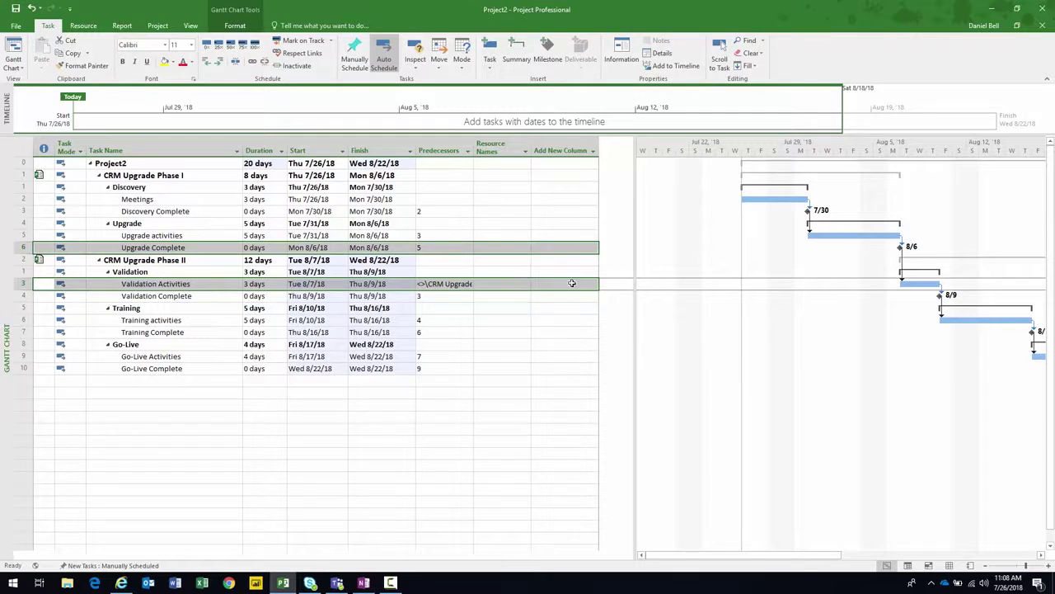
pyautogui.moveTo(635, 293); pyautogui.dragTo(479, 310)
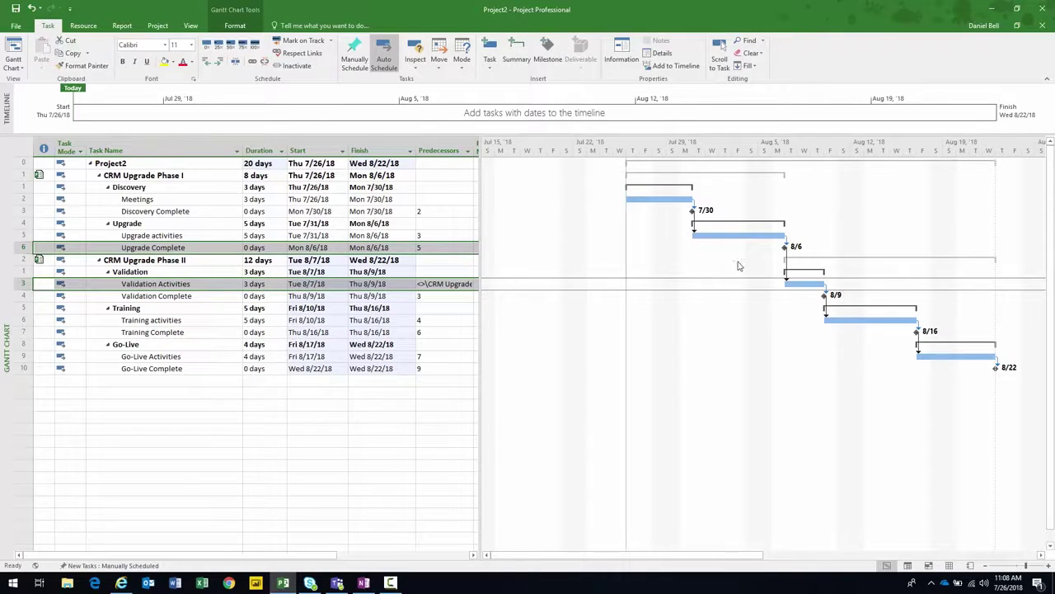
pyautogui.click(178, 260)
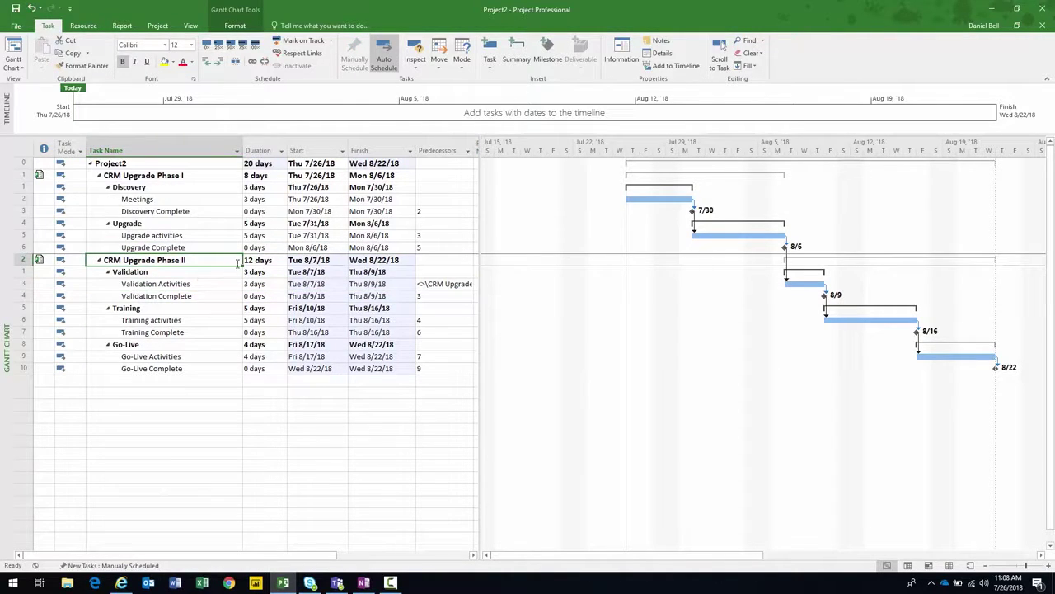
pyautogui.click(167, 249)
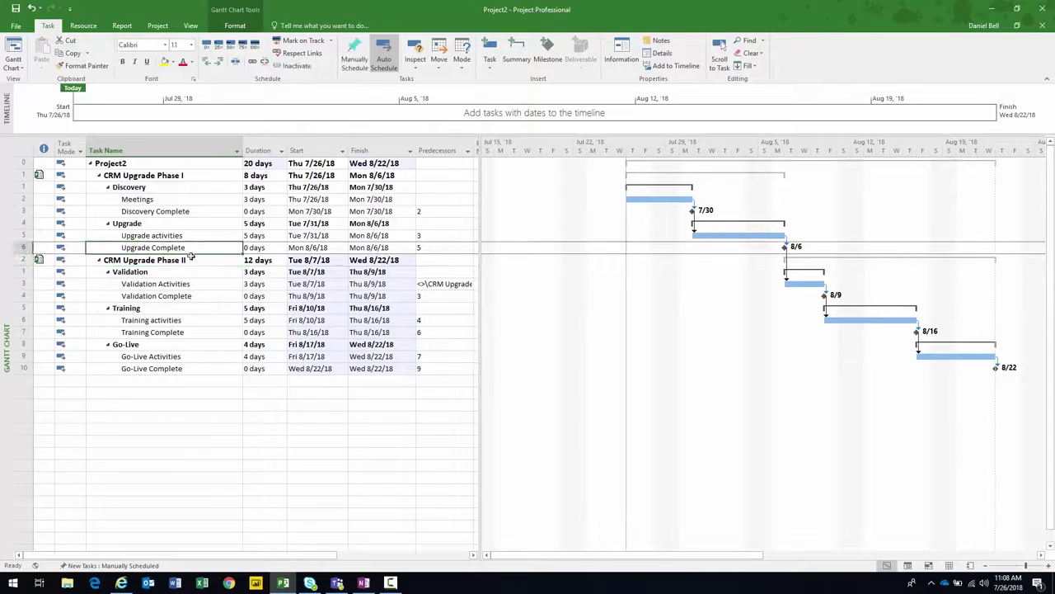
pyautogui.click(379, 247)
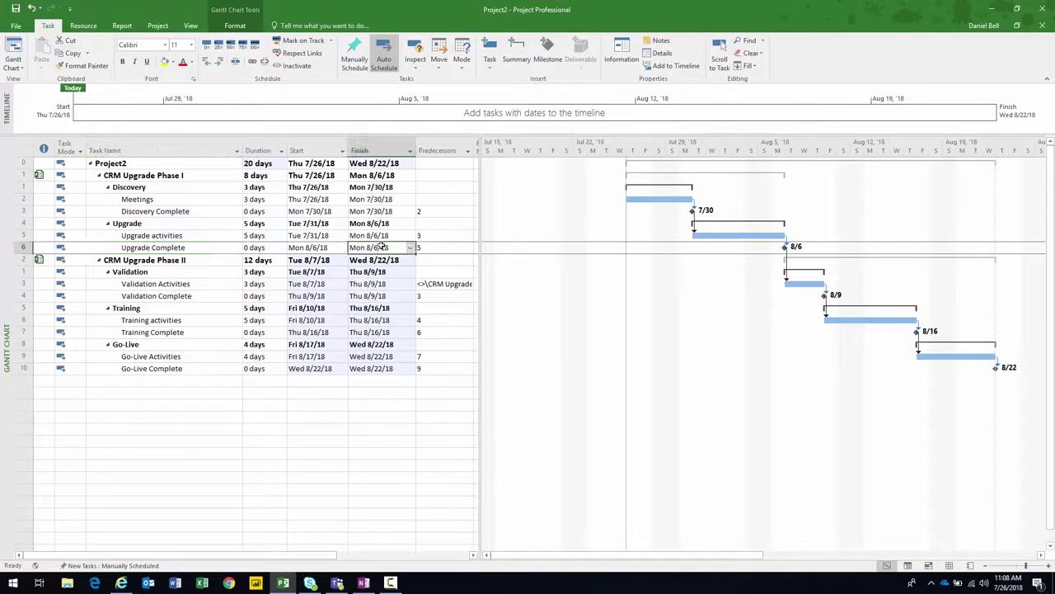
pyautogui.click(320, 282)
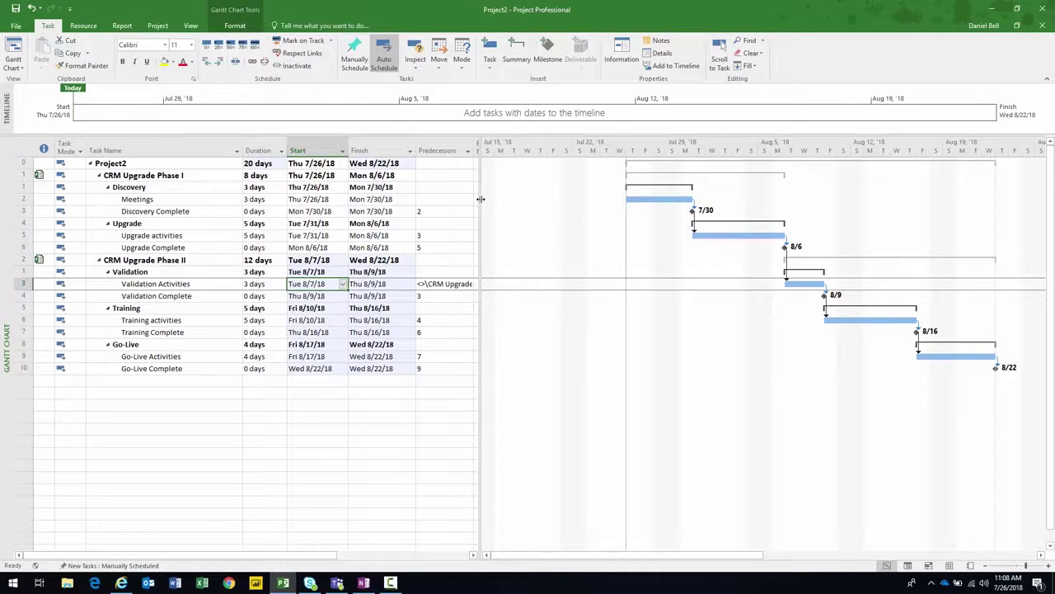
# - Widen the task table and the Predecessors column to show the cross-project predecessor of Validation Activities in full
pyautogui.moveTo(478, 200); pyautogui.dragTo(734, 210)
pyautogui.moveTo(479, 144); pyautogui.dragTo(522, 143)
pyautogui.click(148, 285)
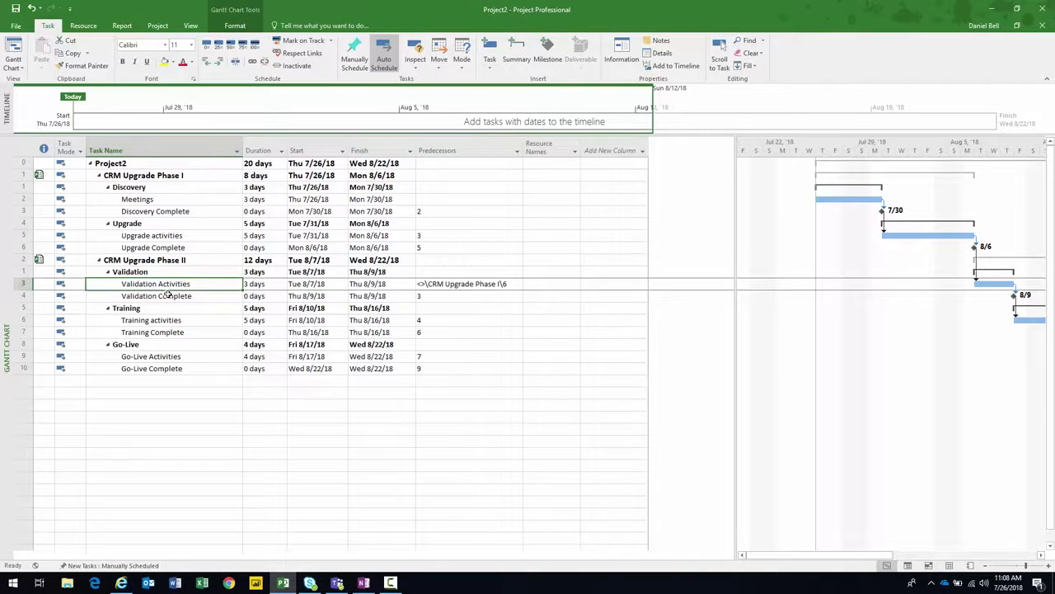
pyautogui.click(473, 282)
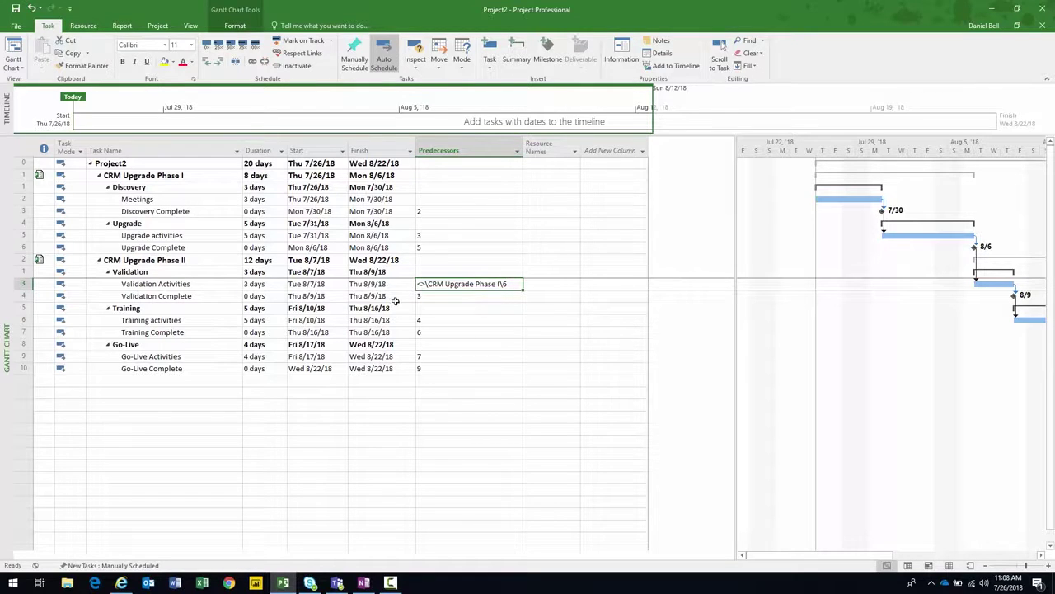
pyautogui.click(102, 248)
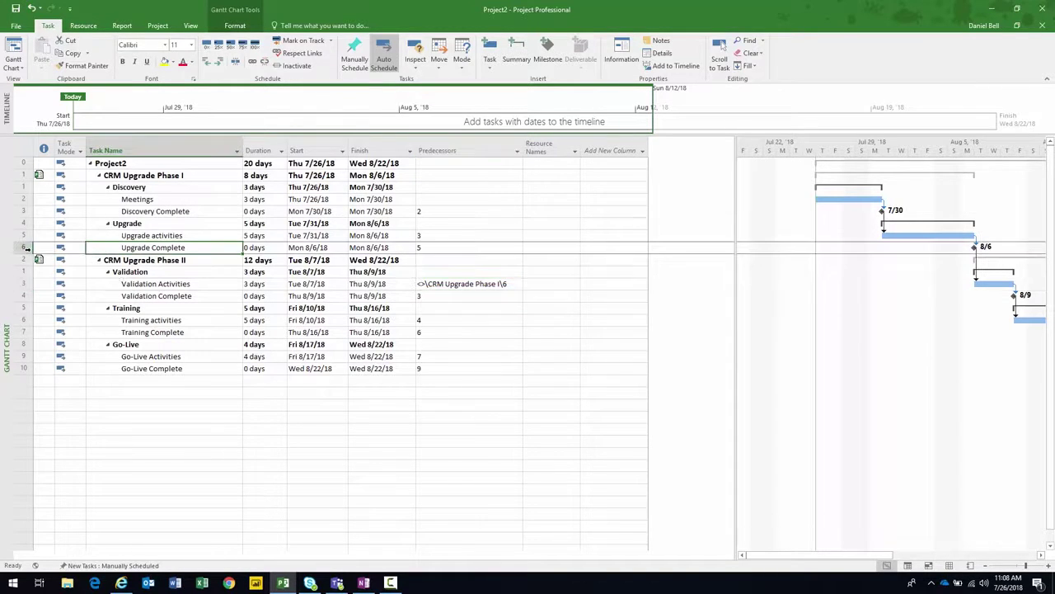
pyautogui.click(504, 282)
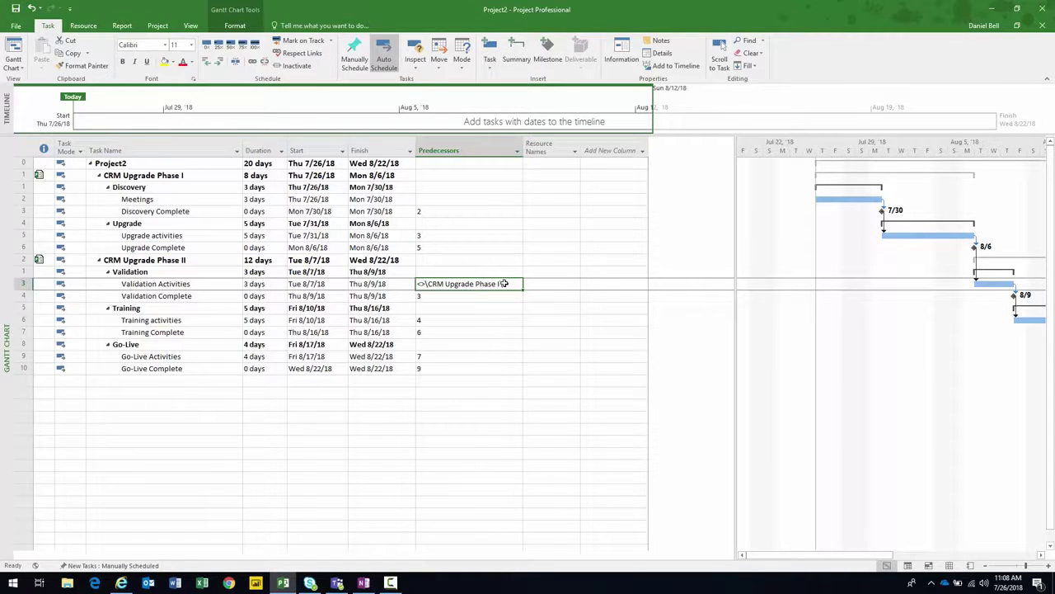
# - Insert a Successors column before Resource Names and widen it to inspect the cross-project successor of Upgrade Complete
pyautogui.rightClick(547, 143)
pyautogui.click(580, 220)
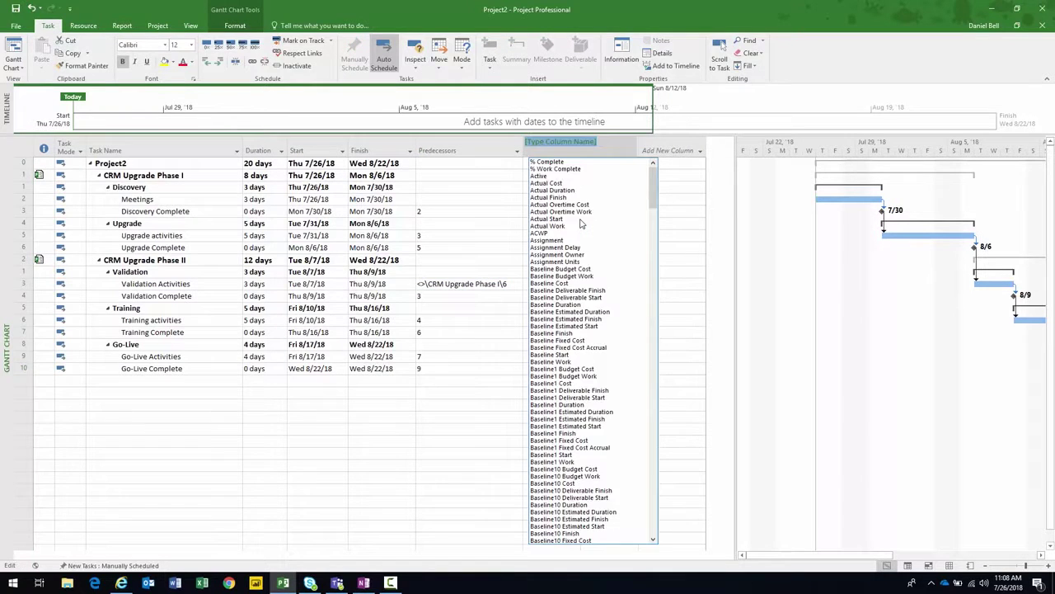
pyautogui.write('Successors')
pyautogui.press('Return')
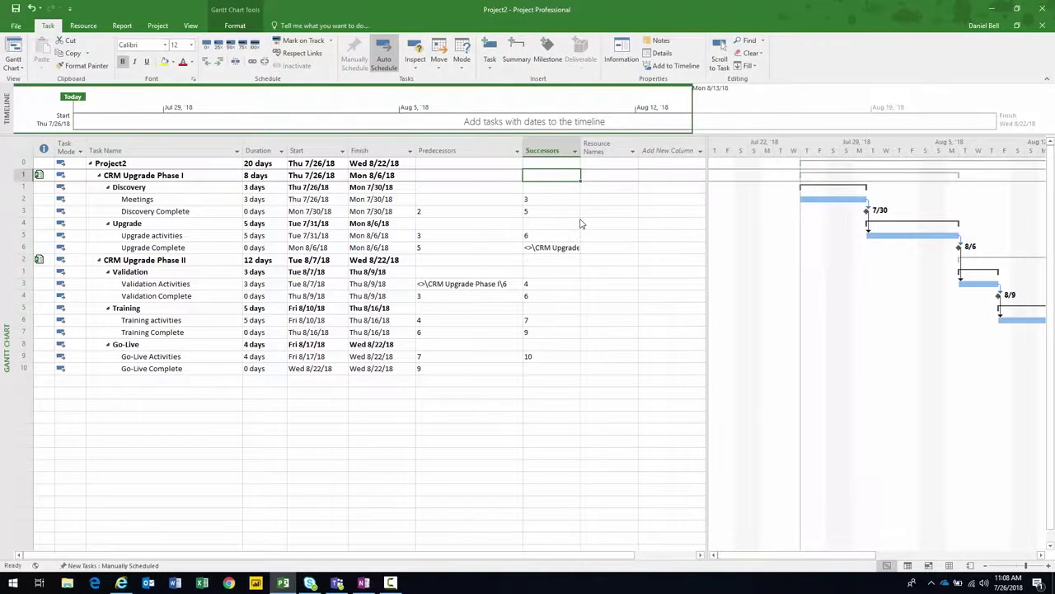
pyautogui.moveTo(582, 150); pyautogui.dragTo(646, 150)
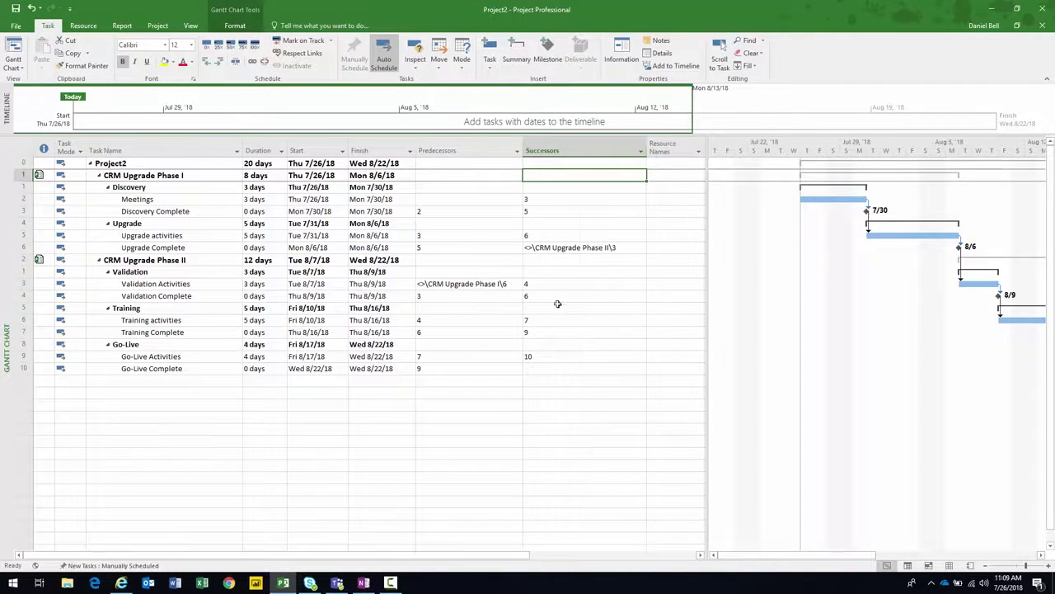
pyautogui.click(563, 248)
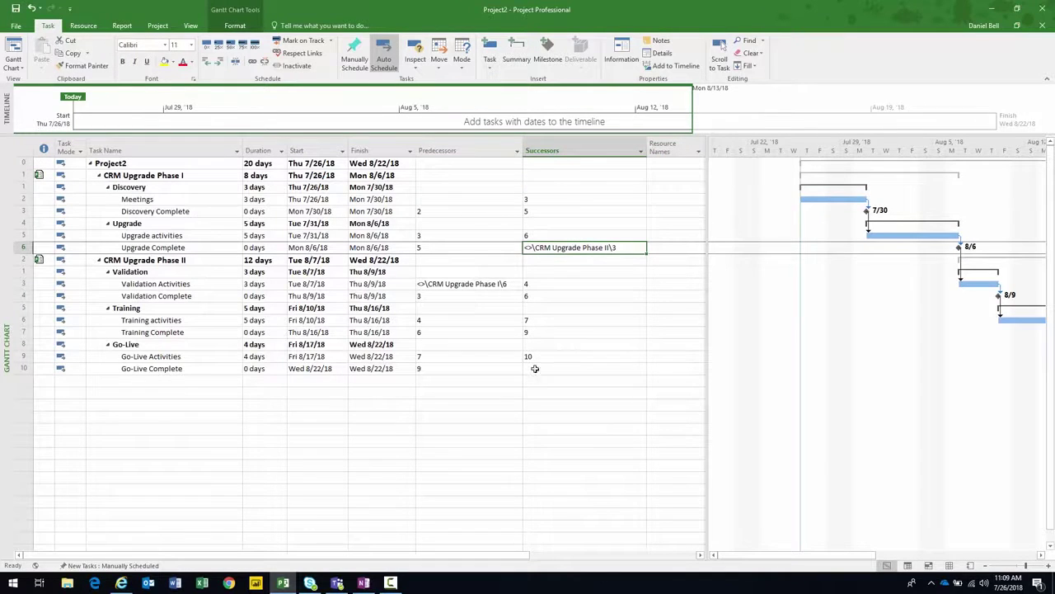
pyautogui.click(165, 247)
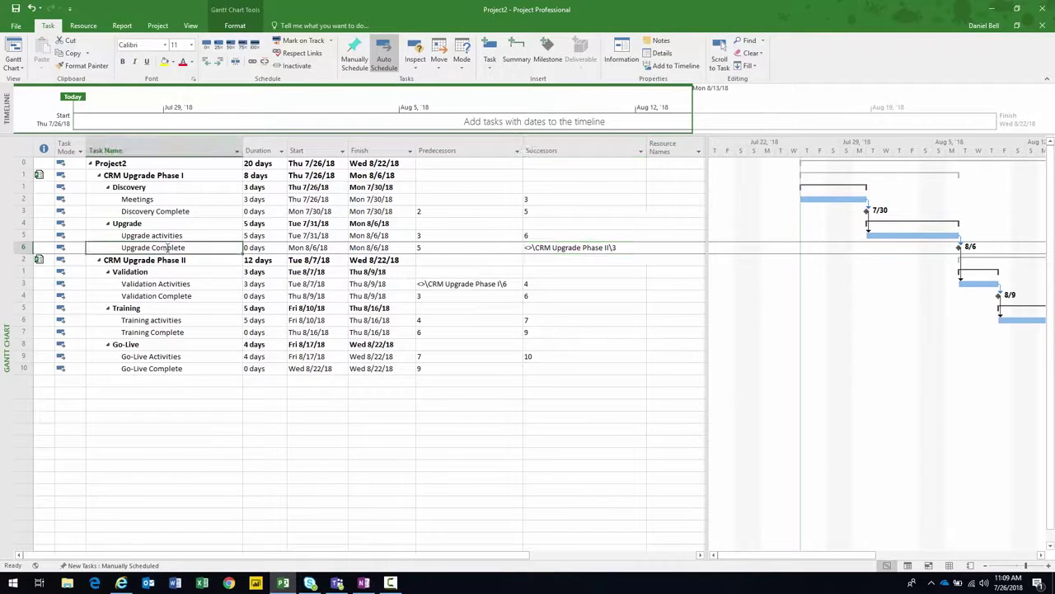
pyautogui.click(561, 247)
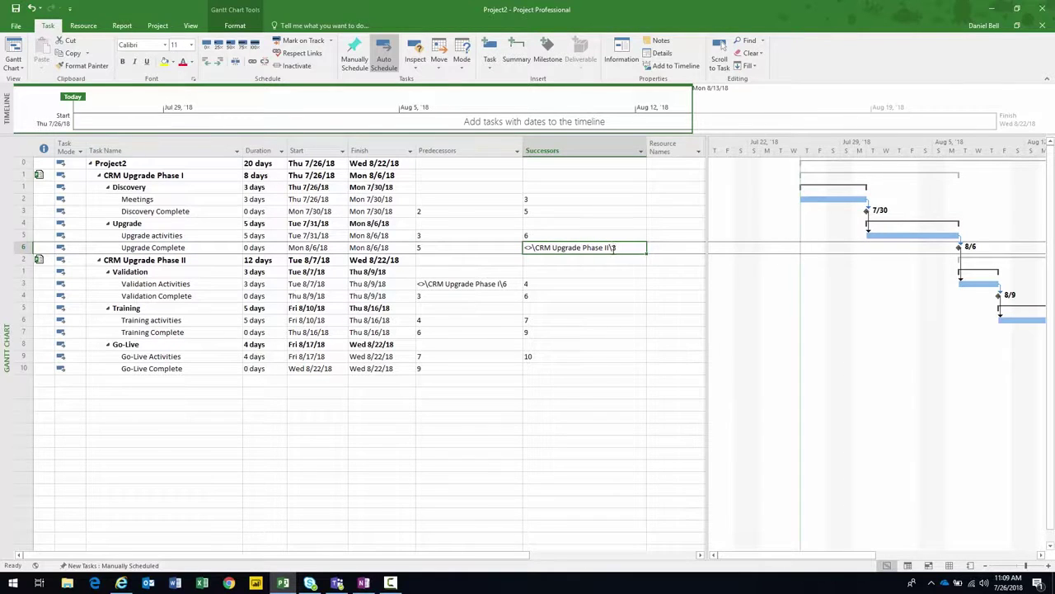
pyautogui.click(22, 284)
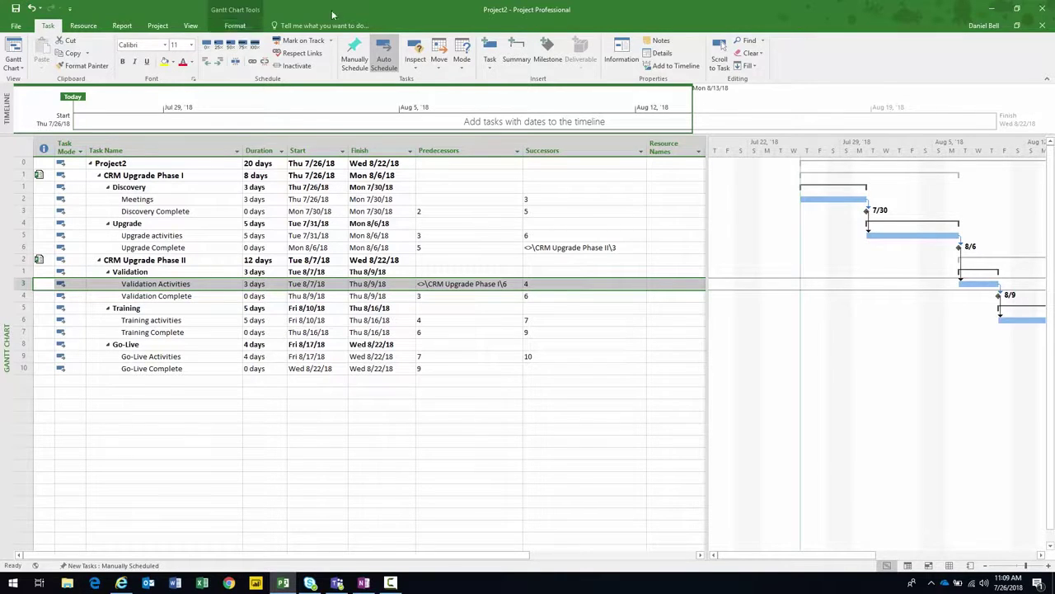
# - Close the master project and save the changes made to its CRM Upgrade subprojects
pyautogui.click(16, 26)
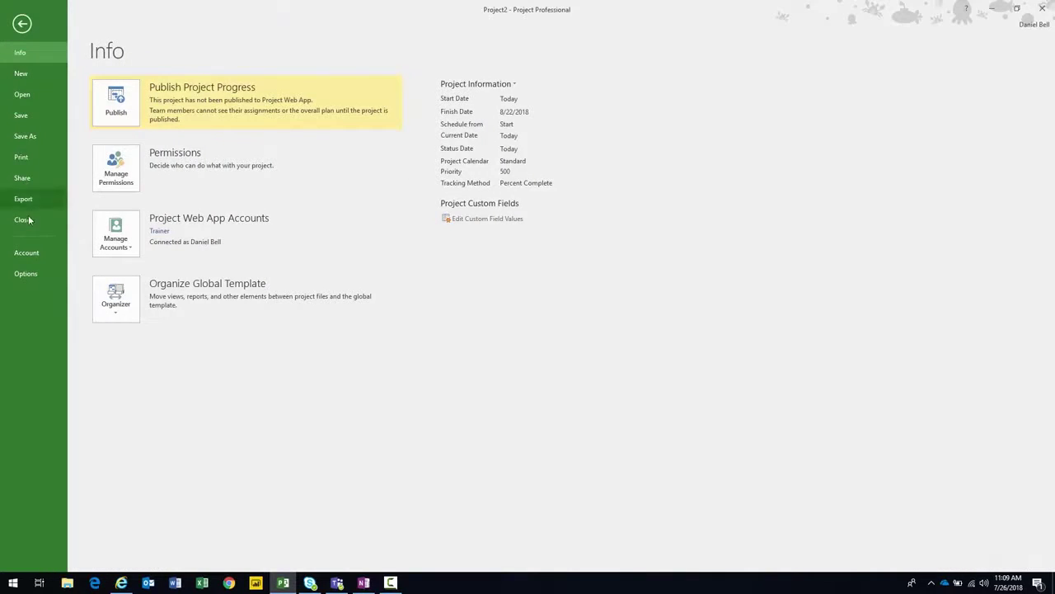
pyautogui.click(22, 219)
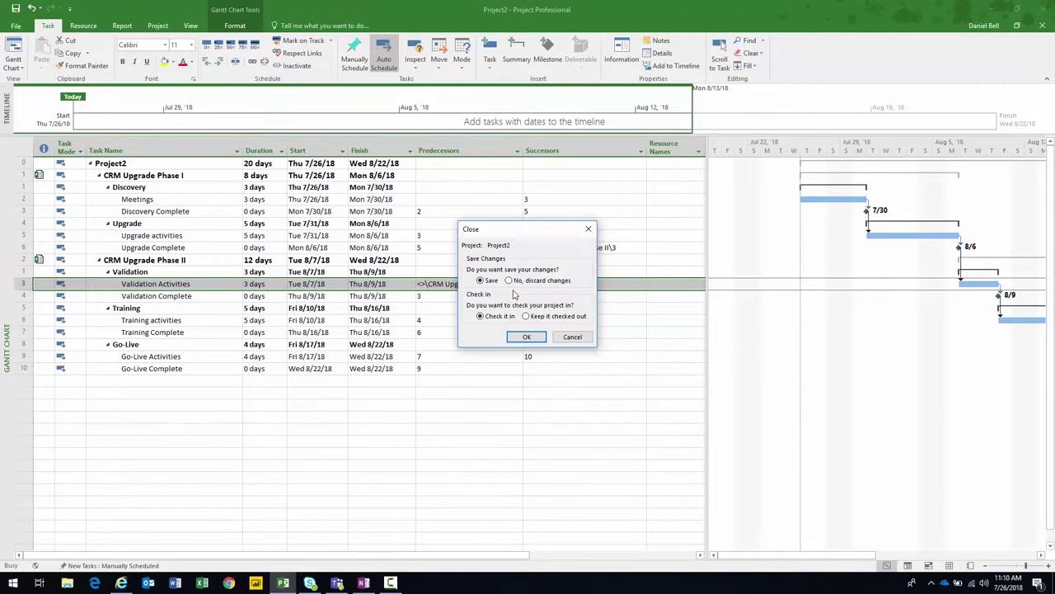
pyautogui.click(526, 337)
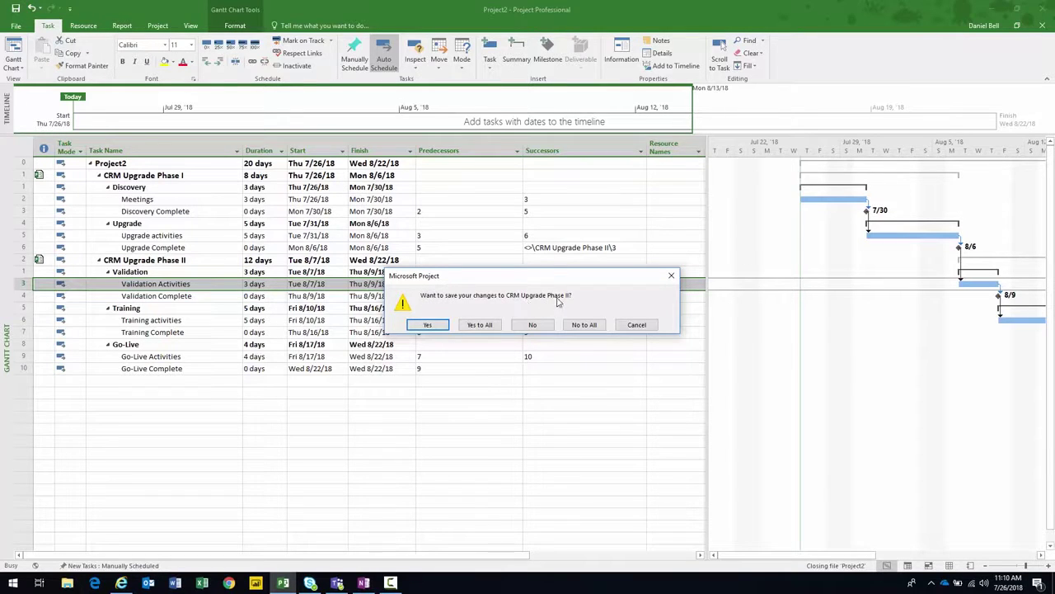
pyautogui.click(428, 326)
pyautogui.click(428, 325)
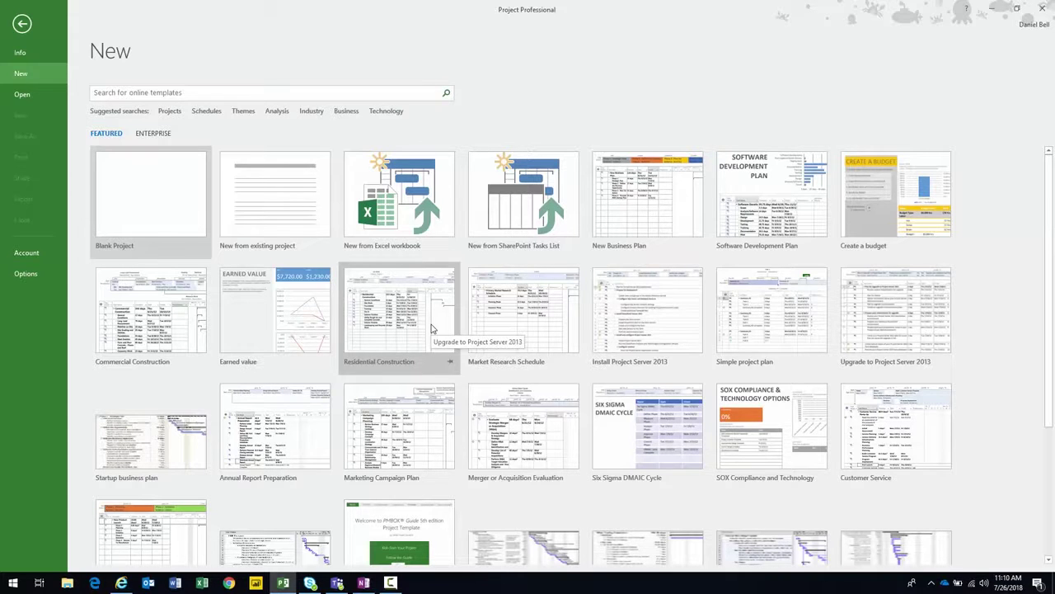
# - Open the enterprise project CRM Upgrade Phase I in read-only mode from the Trainer Project Web App site
pyautogui.click(24, 97)
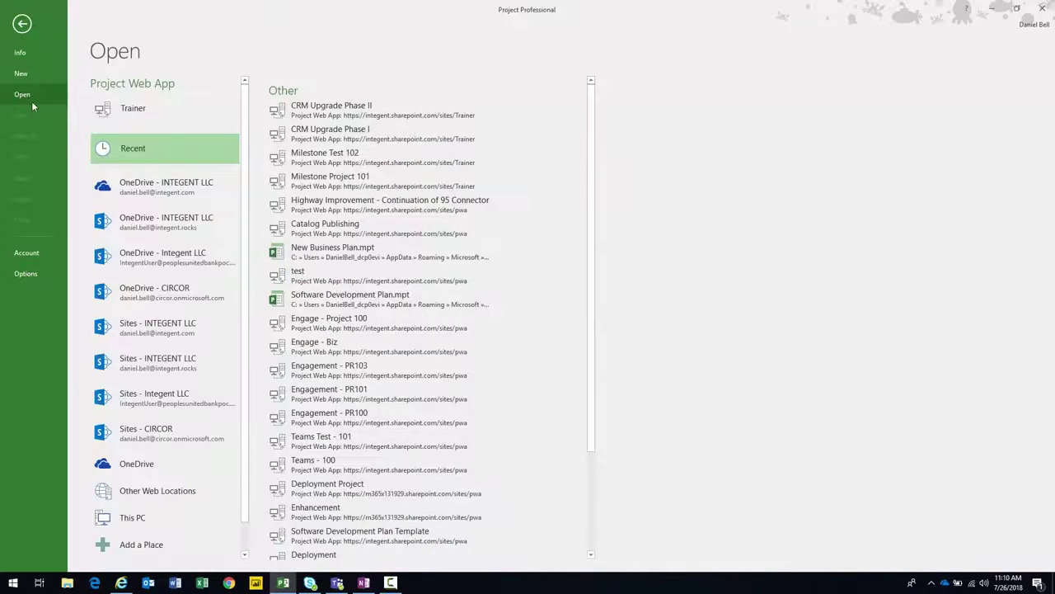
pyautogui.click(165, 115)
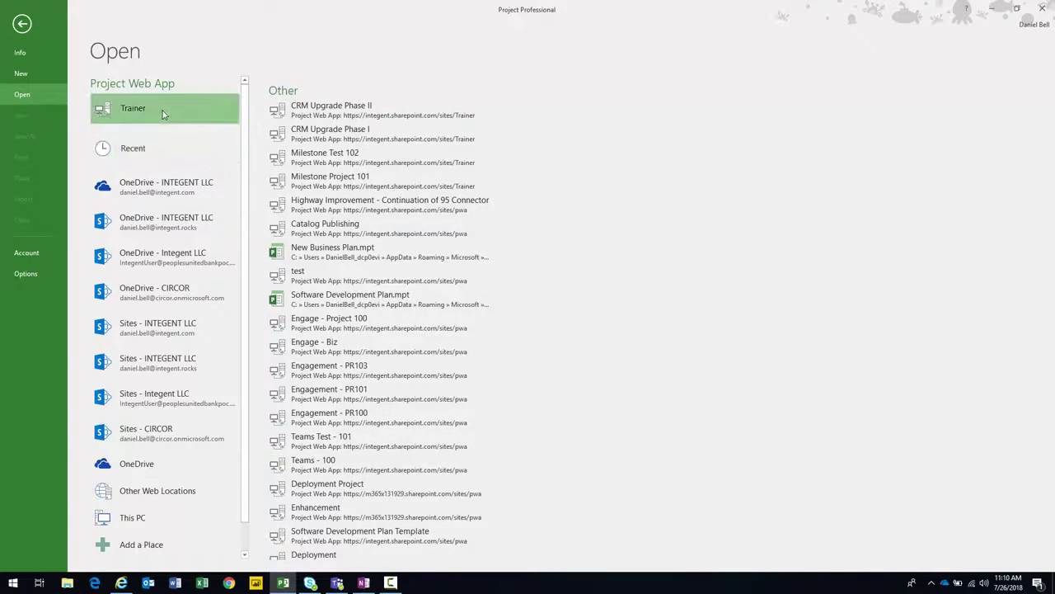
pyautogui.click(291, 122)
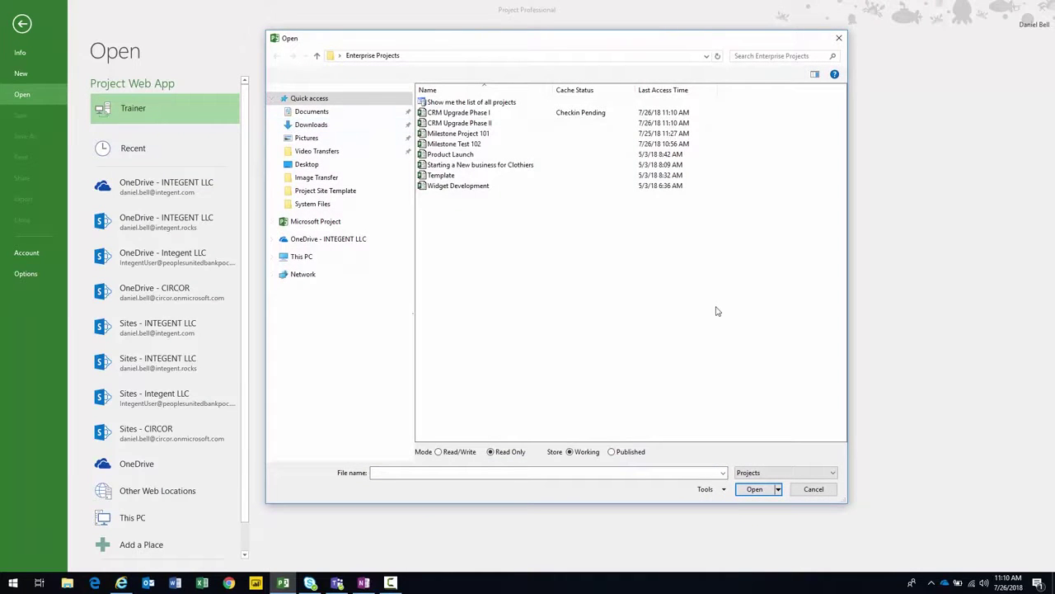
pyautogui.click(813, 489)
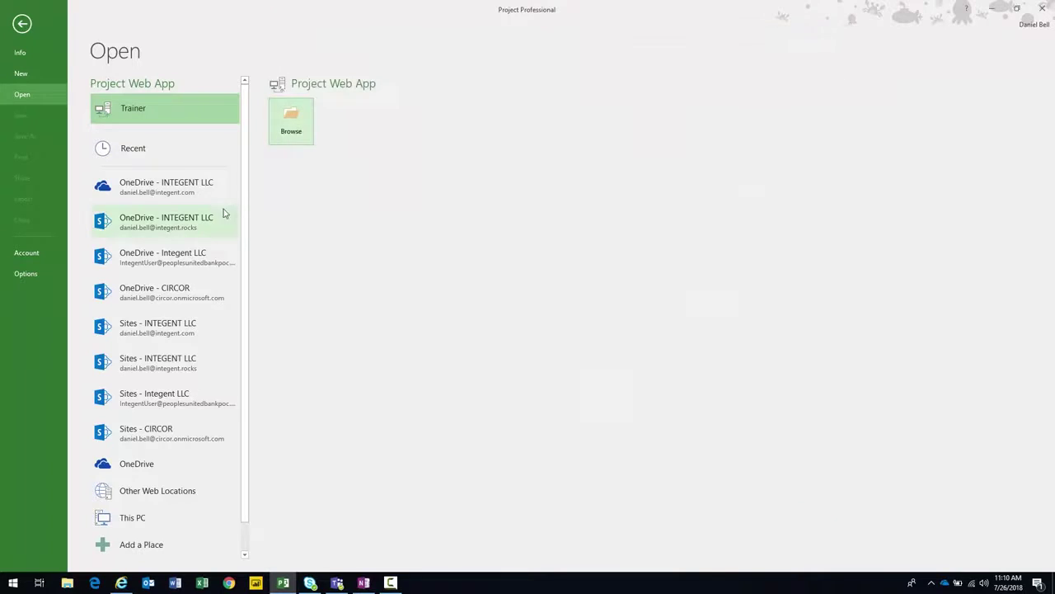
pyautogui.click(290, 121)
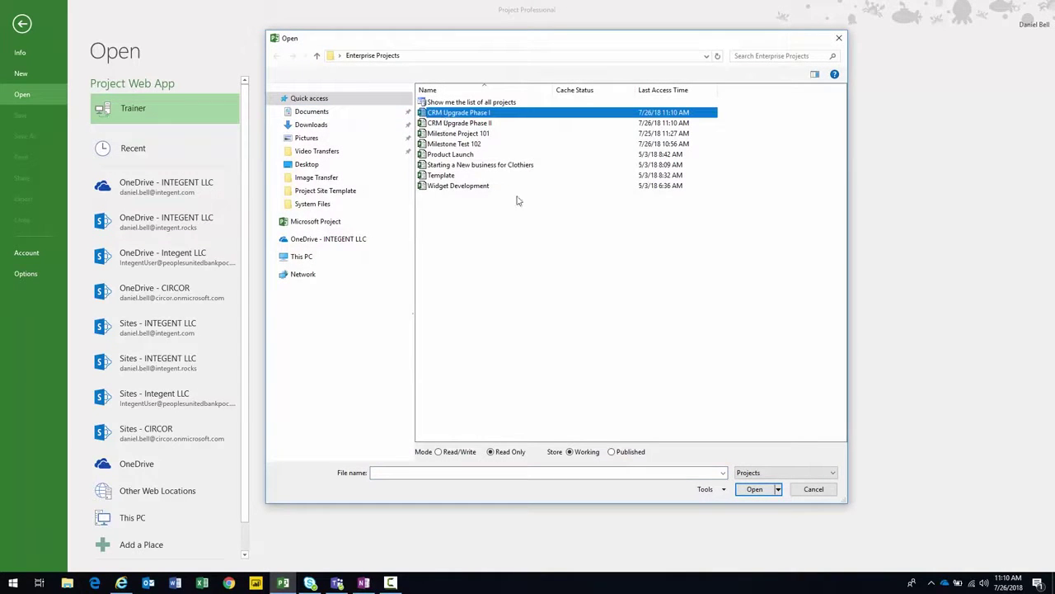
pyautogui.click(767, 490)
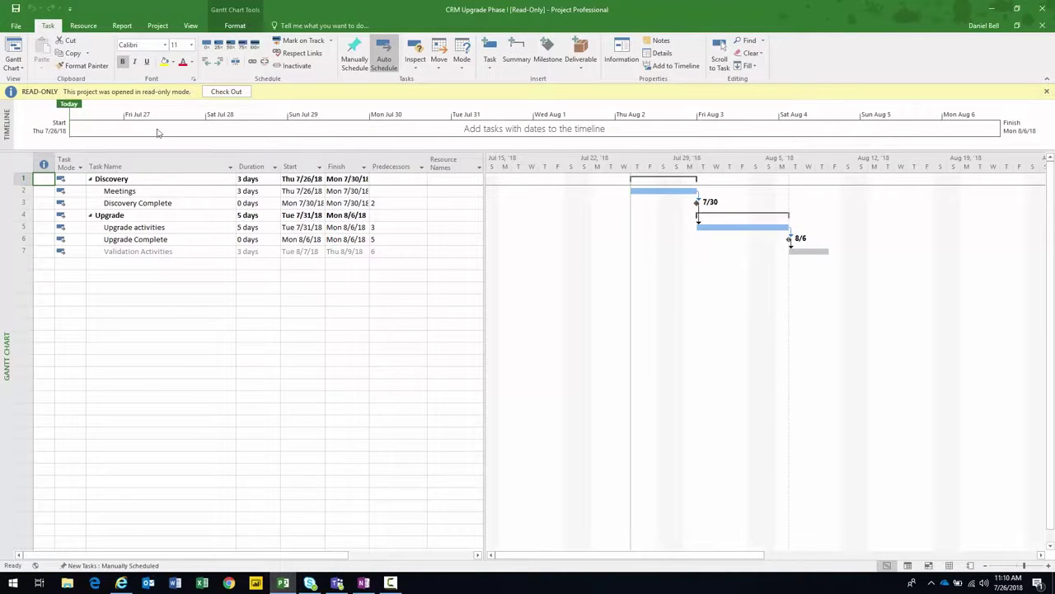
# - Examine the greyed external task Validation Activities in Phase I, including its predecessor and start date
pyautogui.click(136, 251)
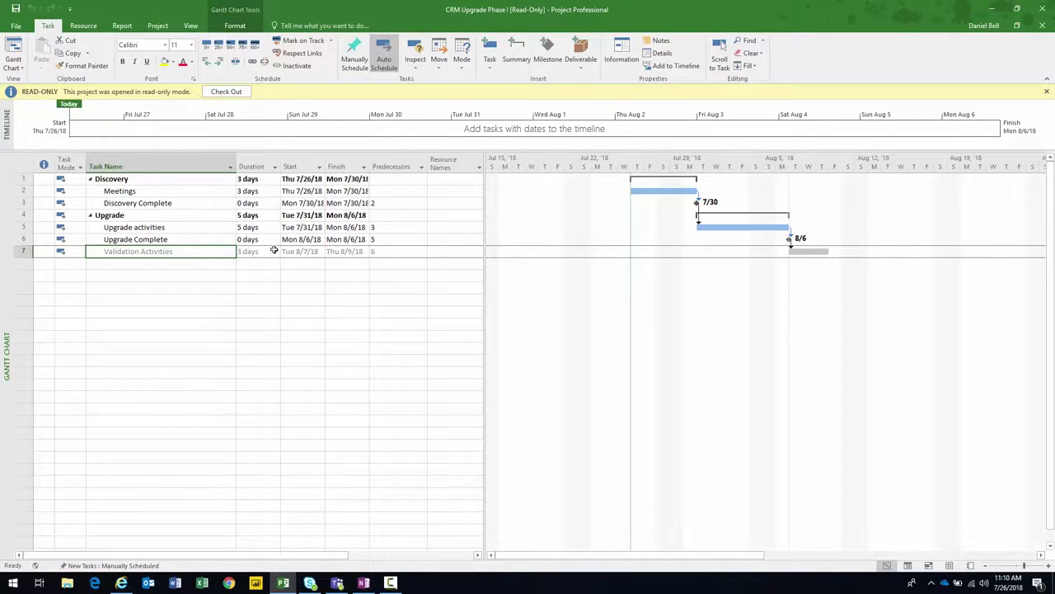
pyautogui.click(389, 254)
pyautogui.click(298, 253)
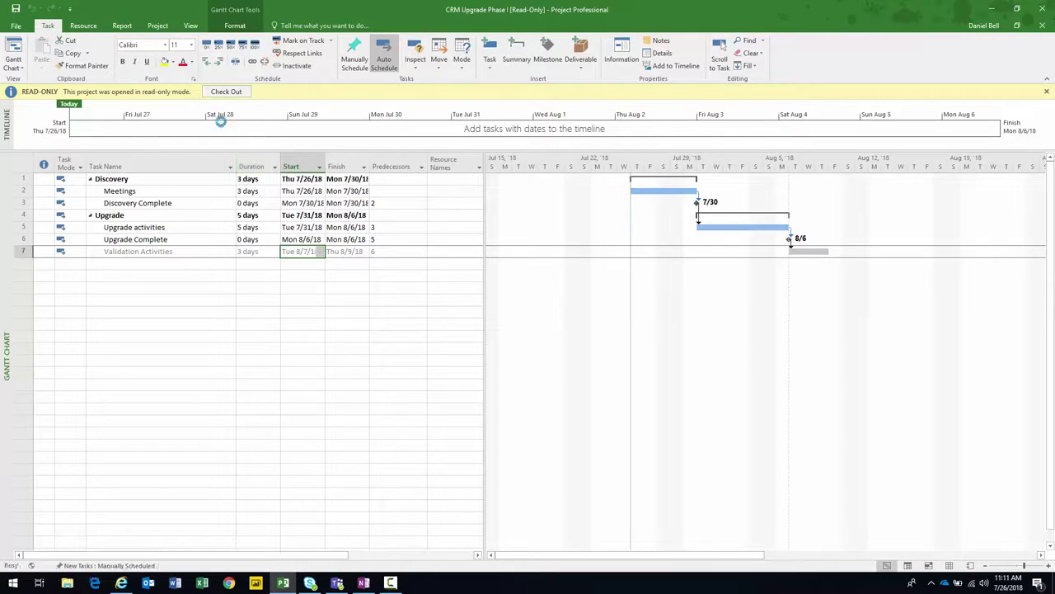
# - Publish CRM Upgrade Phase I and close it, checking it in
pyautogui.click(16, 27)
pyautogui.click(115, 126)
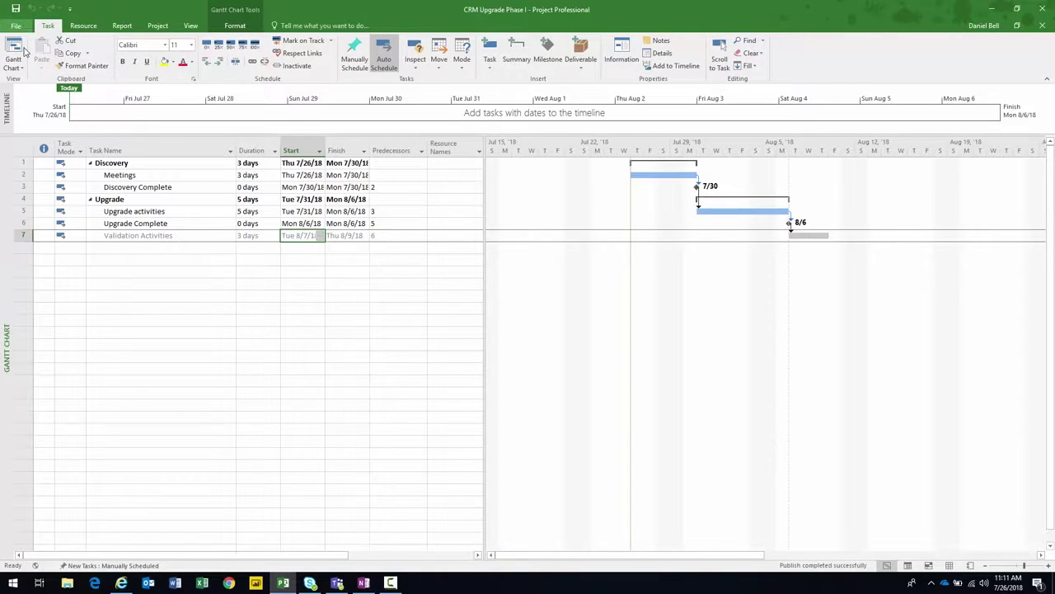
pyautogui.click(22, 28)
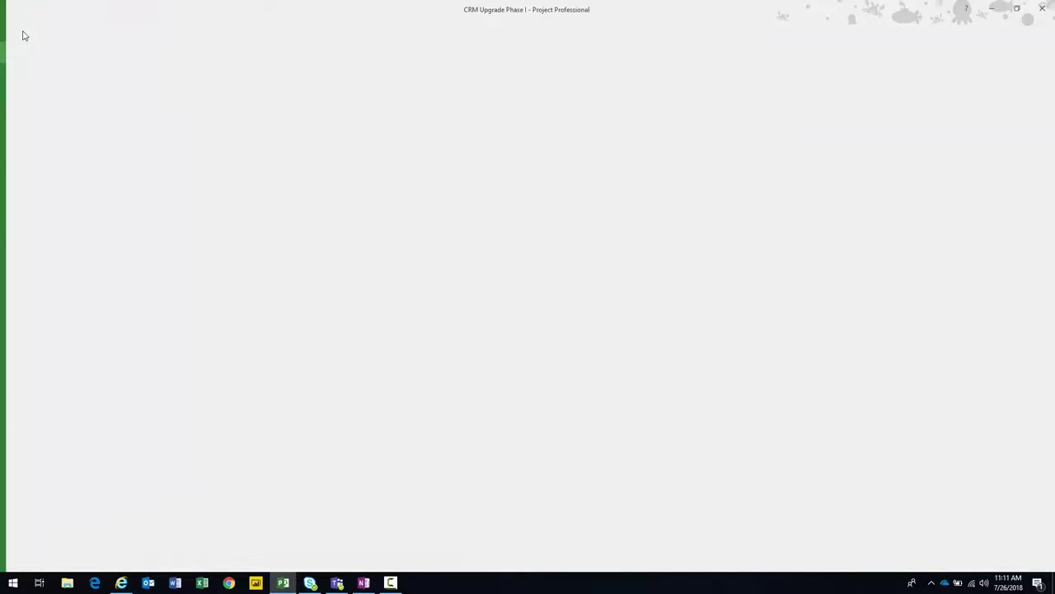
pyautogui.click(29, 218)
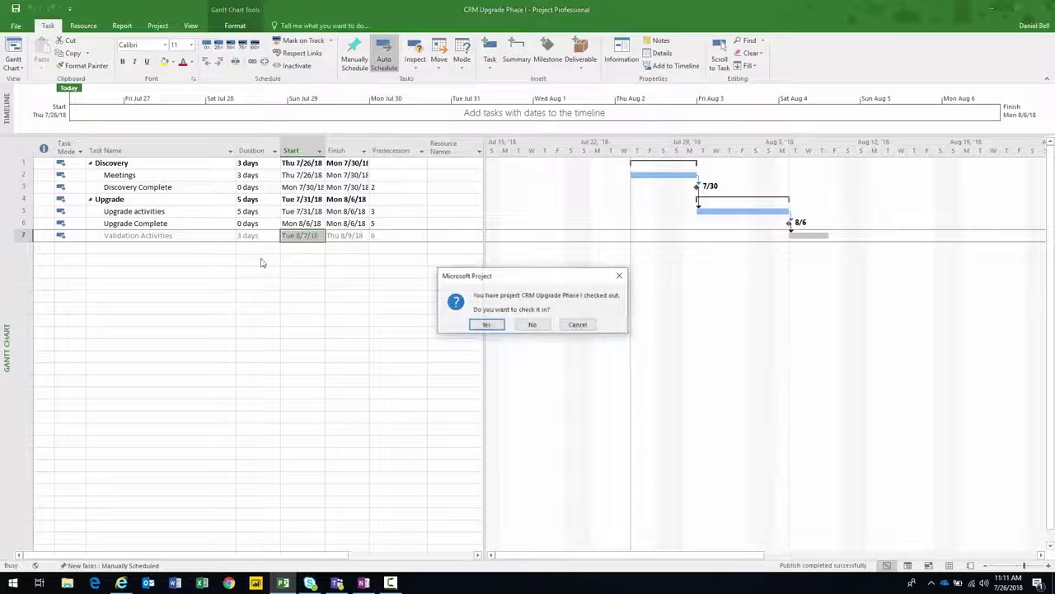
pyautogui.click(498, 326)
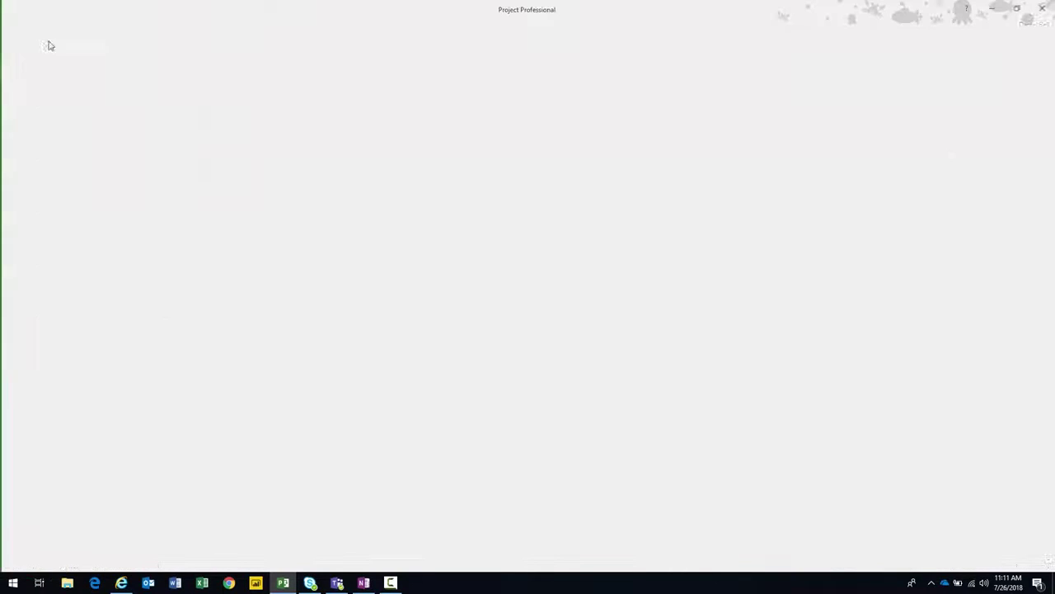
# - Open CRM Upgrade Phase II from the recent projects and check it out for editing
pyautogui.click(22, 94)
pyautogui.click(313, 134)
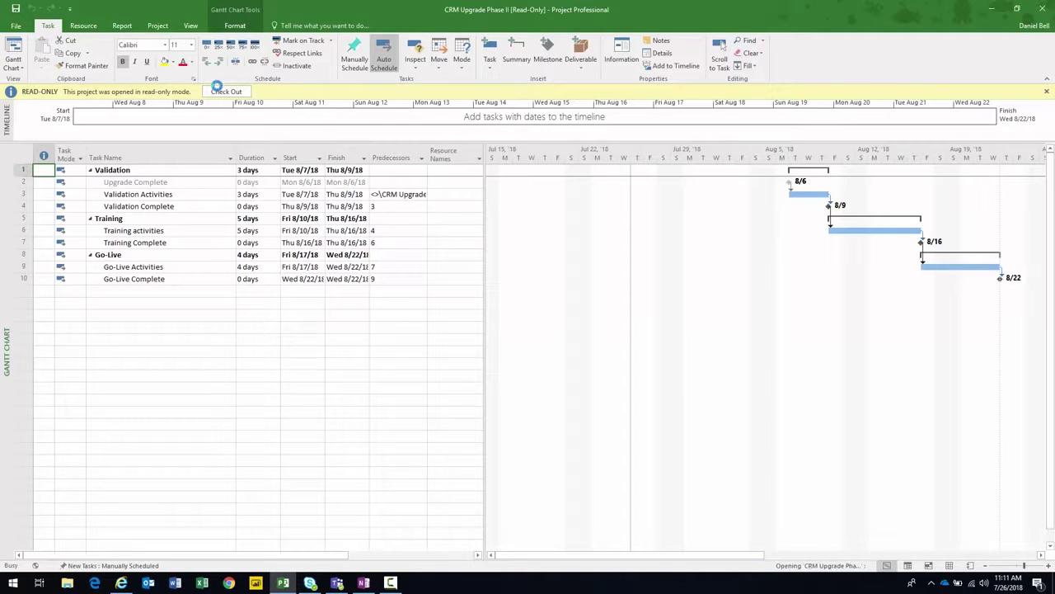
pyautogui.click(221, 90)
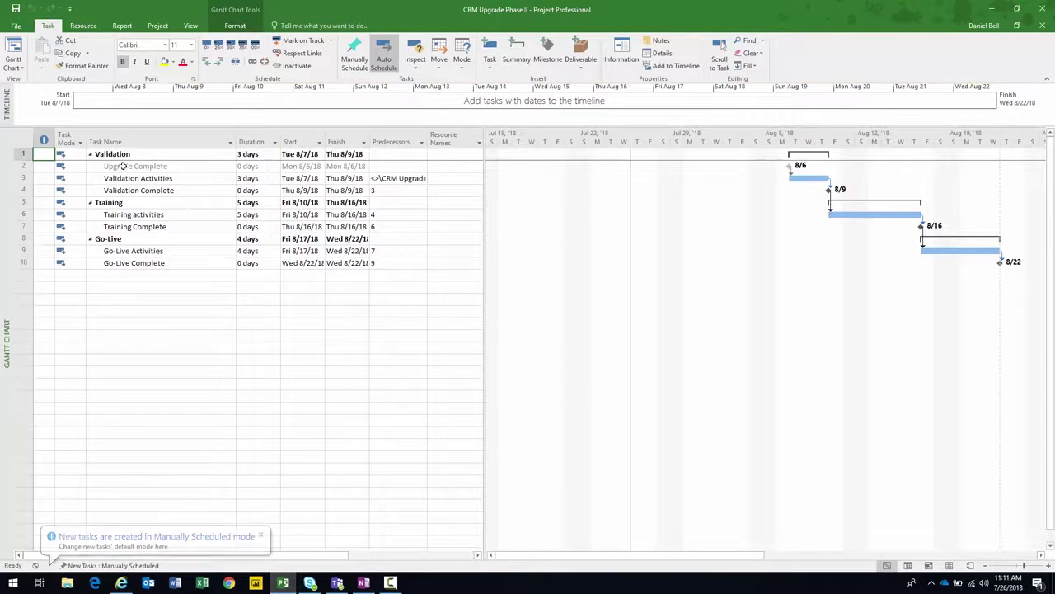
# - Inspect the external Upgrade Complete task and widen the Predecessors column to show the Validation Activities link in full
pyautogui.click(118, 167)
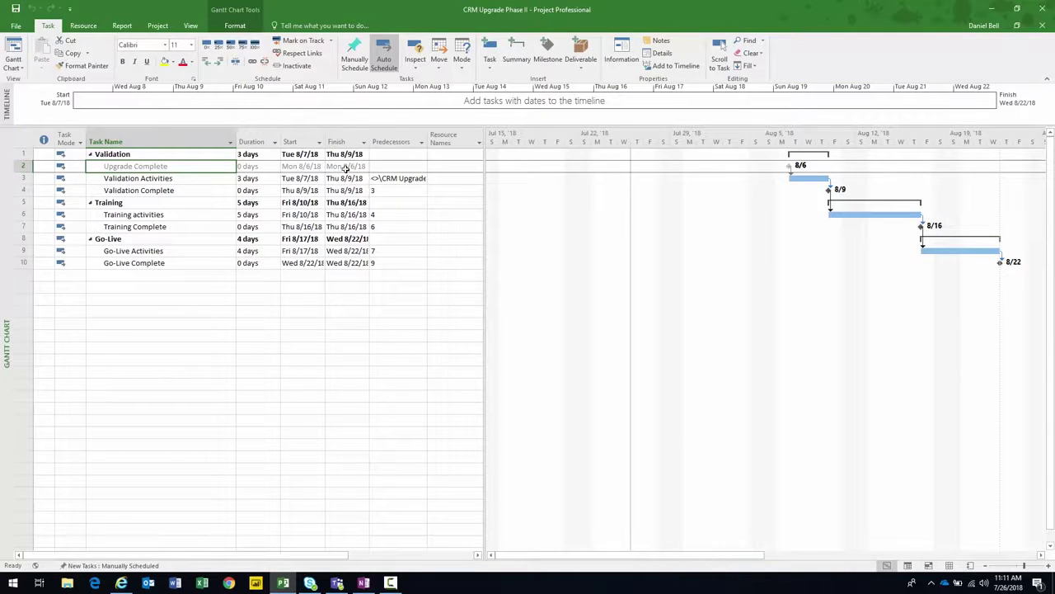
pyautogui.click(301, 156)
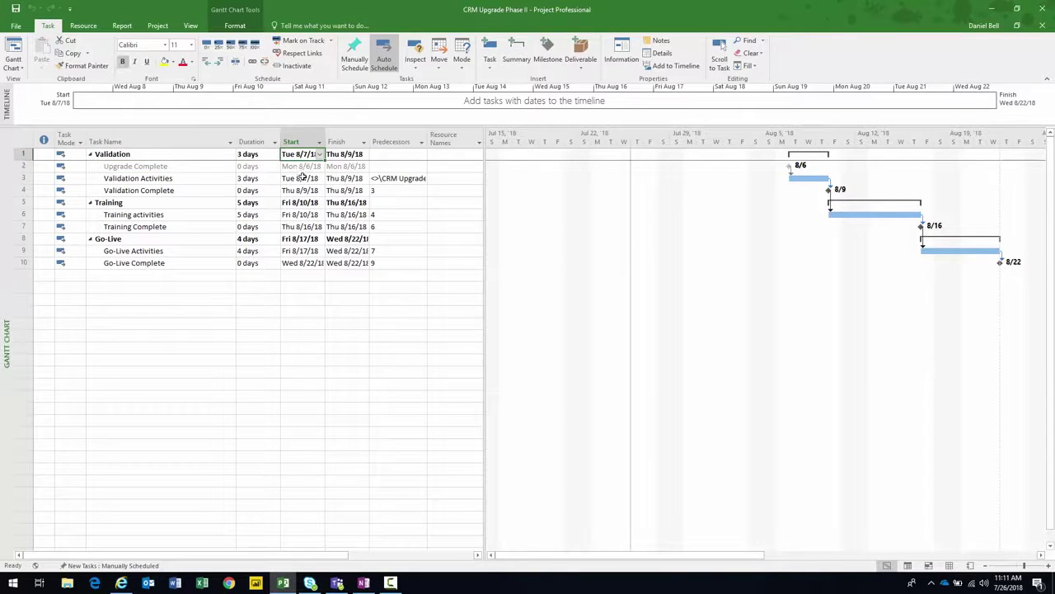
pyautogui.click(217, 167)
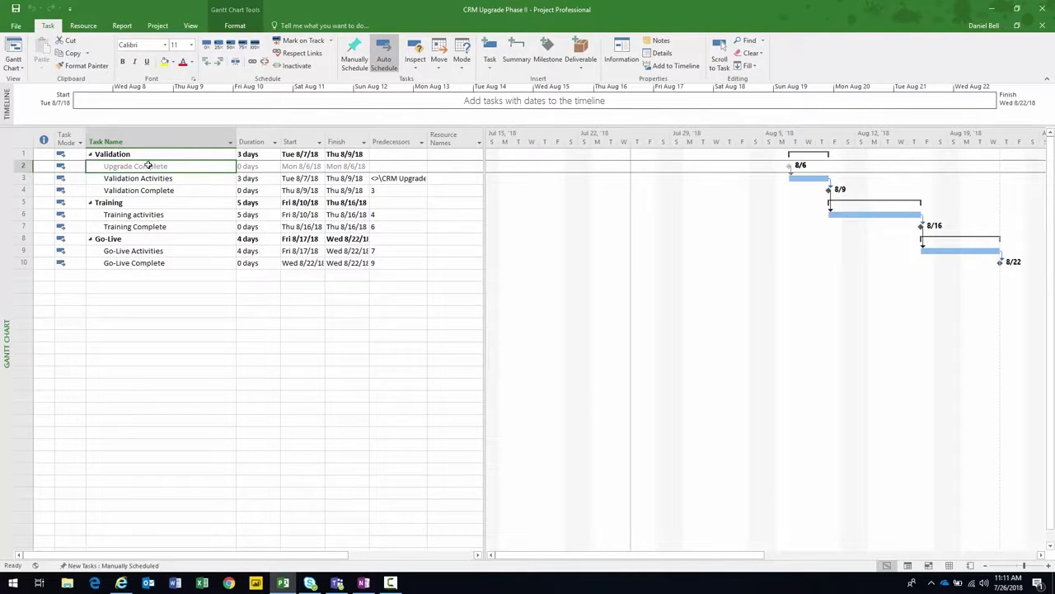
pyautogui.doubleClick(428, 137)
pyautogui.click(420, 178)
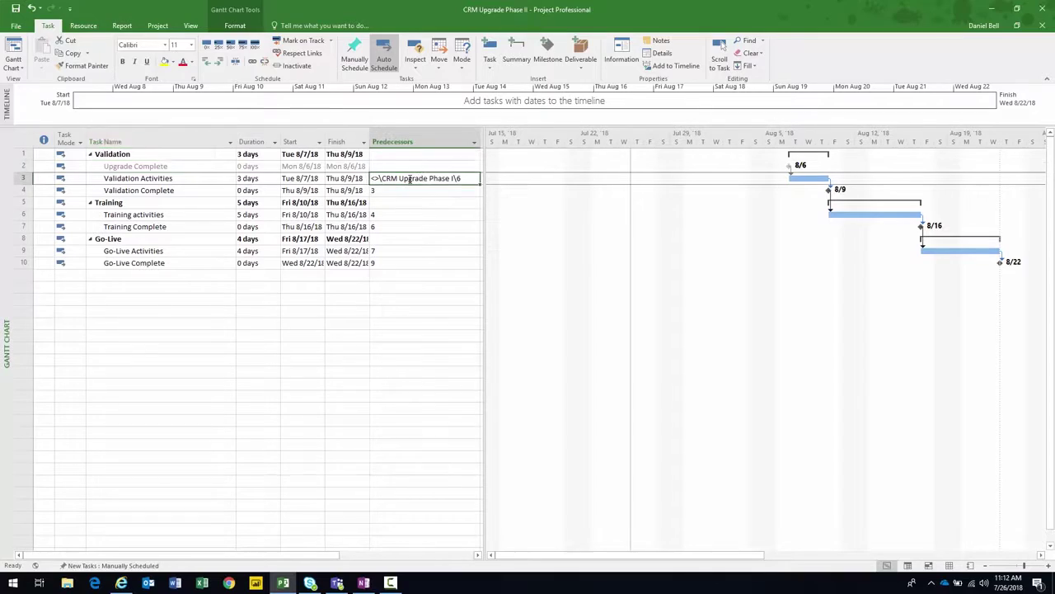
# - Publish CRM Upgrade Phase II and reopen CRM Upgrade Phase I for editing
pyautogui.click(14, 28)
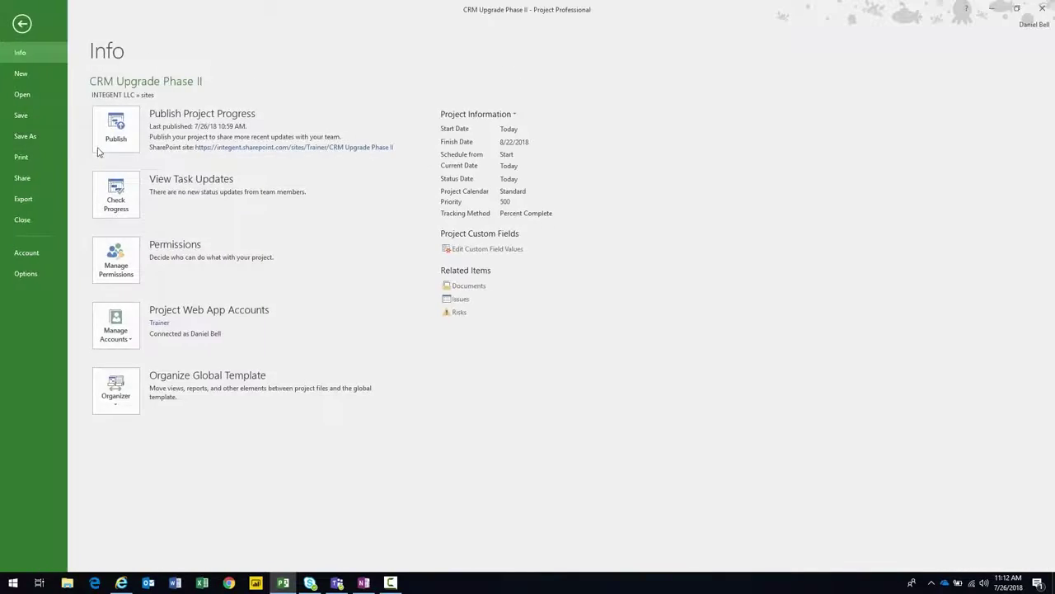
pyautogui.click(110, 128)
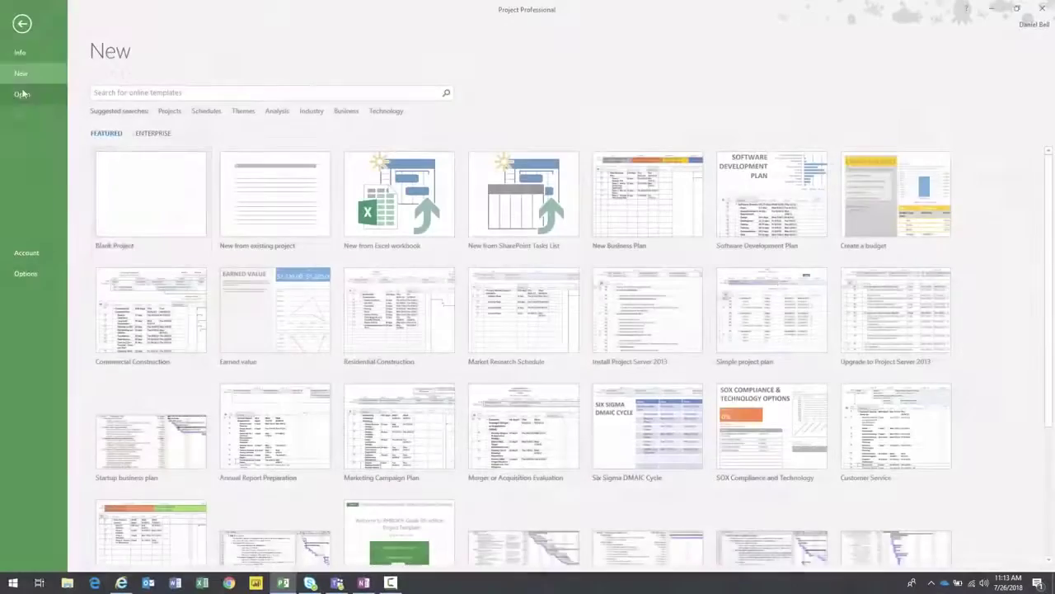
pyautogui.click(22, 94)
pyautogui.click(319, 132)
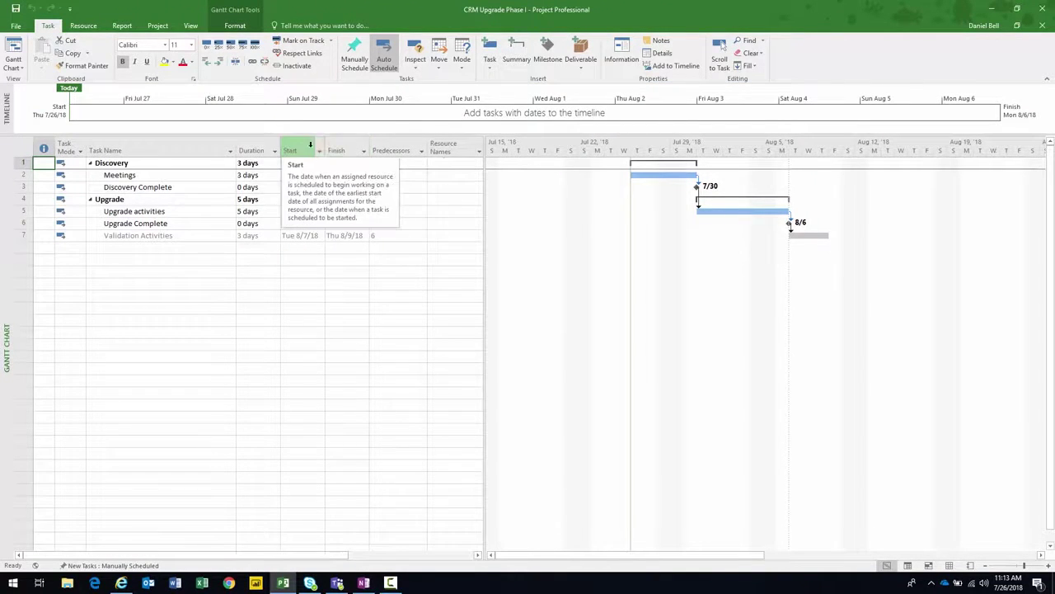
# - Insert a Work column before the Start column in the Phase I task table
pyautogui.click(302, 143)
pyautogui.rightClick(303, 148)
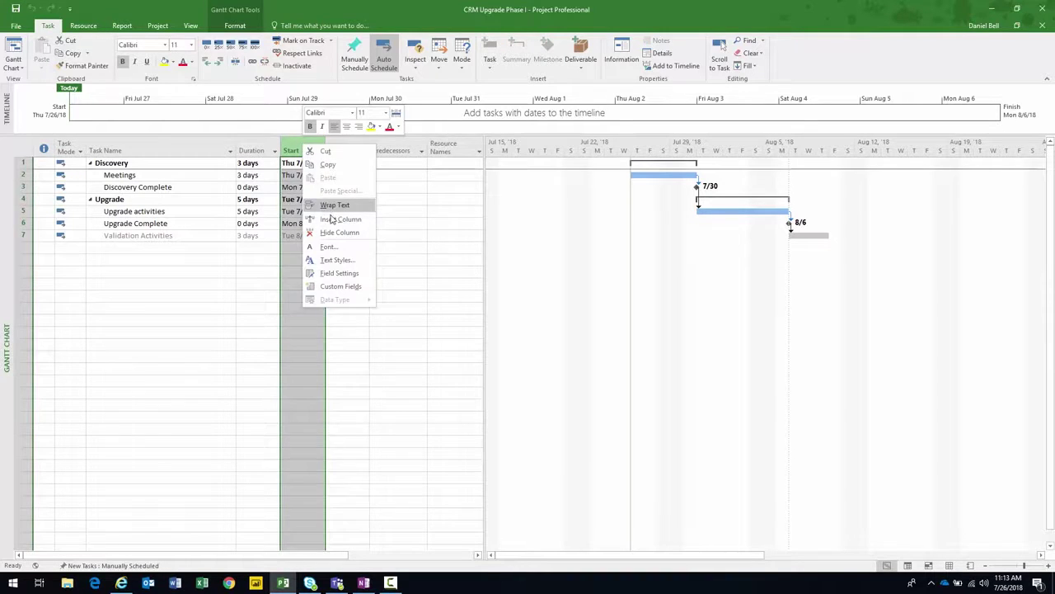
pyautogui.click(330, 218)
pyautogui.write('Work')
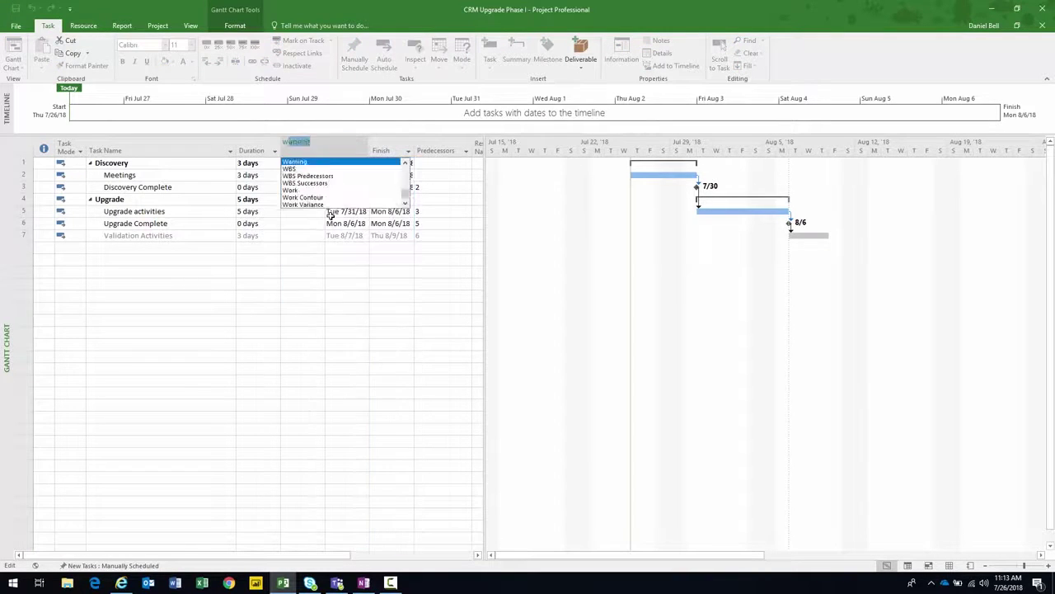
pyautogui.press('Return')
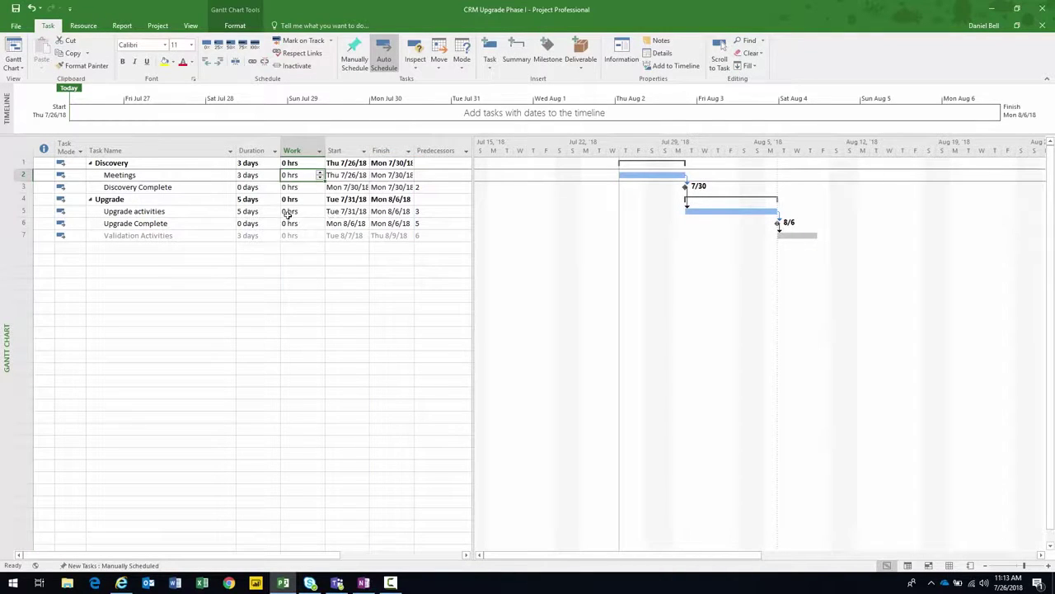
# - Set the duration of Upgrade activities to 6 days
pyautogui.click(251, 211)
pyautogui.click(275, 208)
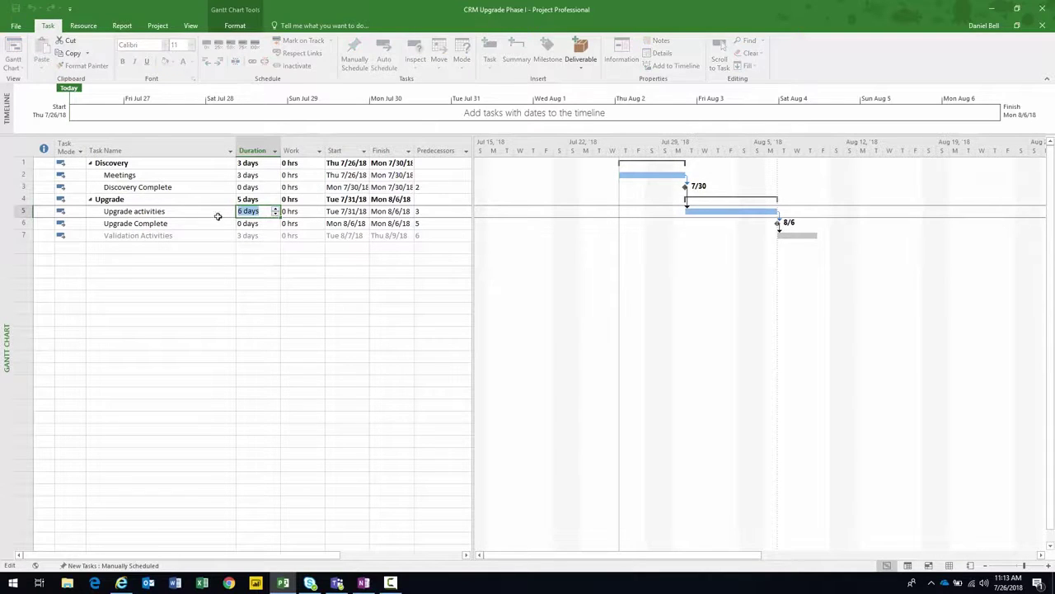
pyautogui.click(215, 213)
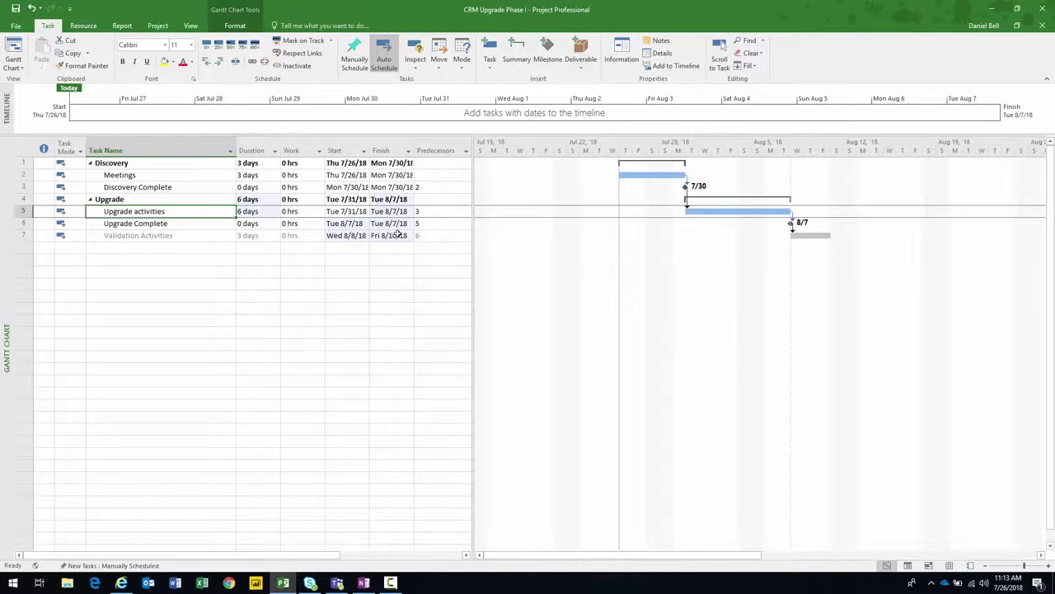
# - Publish the revised CRM Upgrade Phase I schedule, and close the project with check-in
pyautogui.click(16, 27)
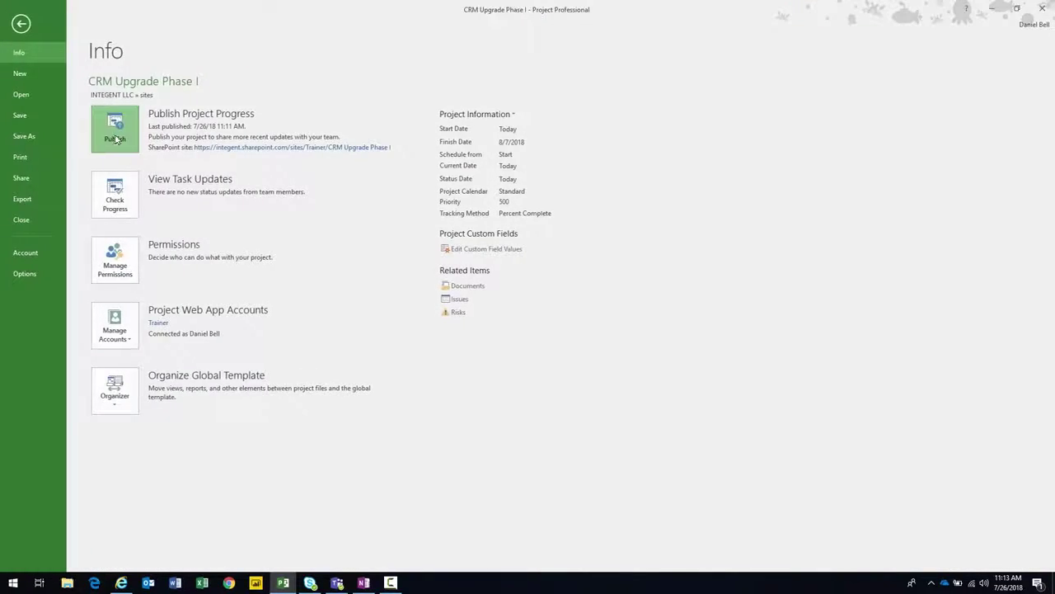
pyautogui.click(24, 113)
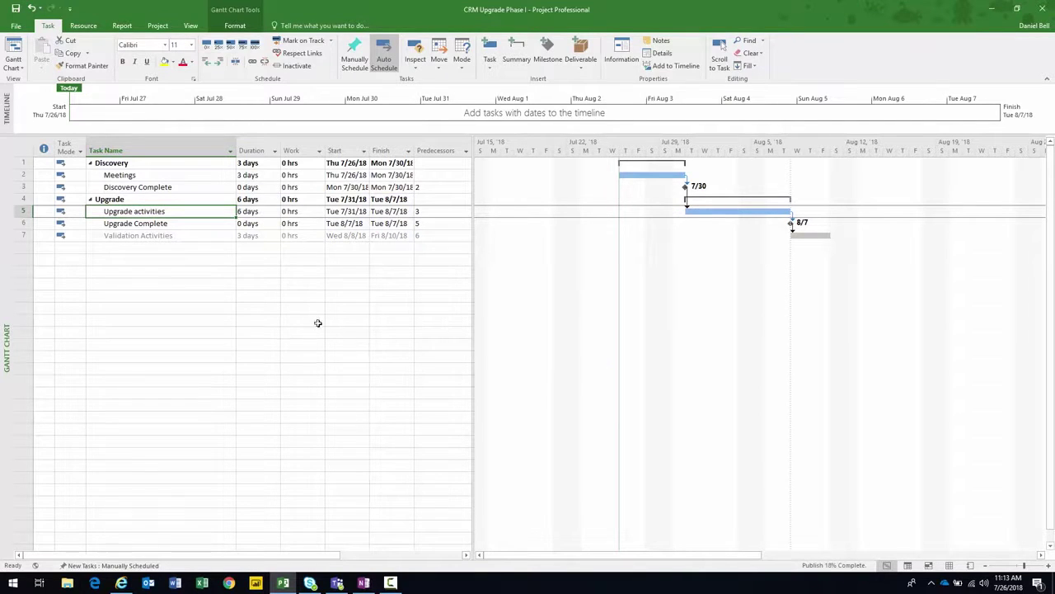
pyautogui.click(15, 25)
pyautogui.click(34, 214)
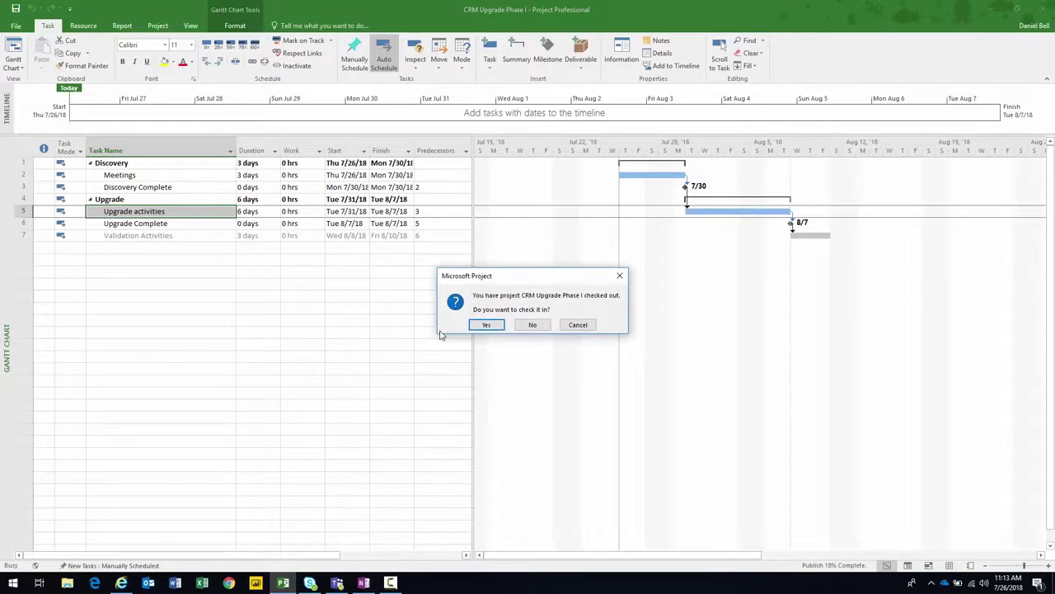
pyautogui.press('Return')
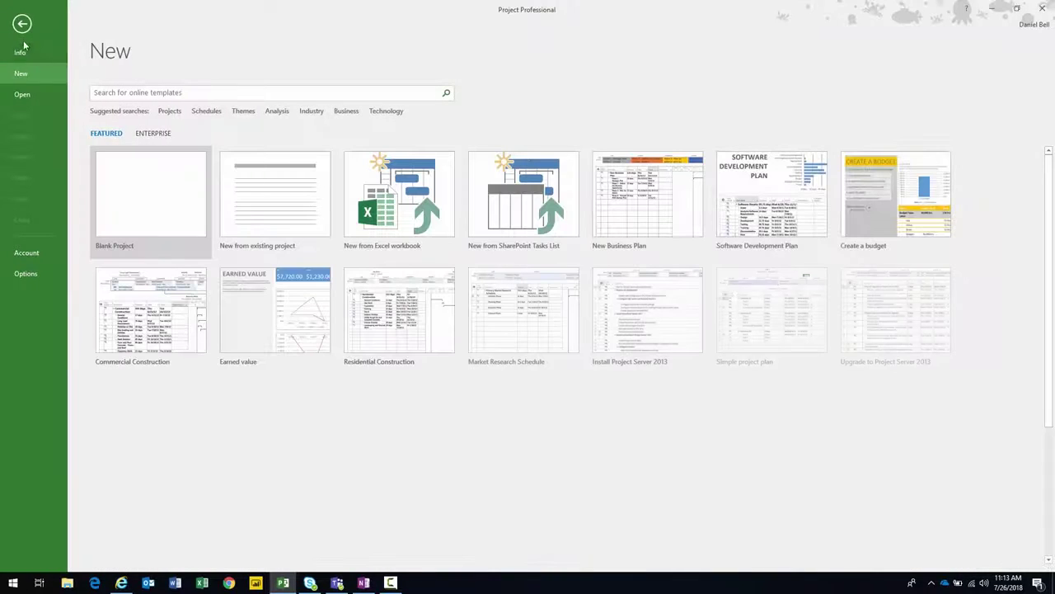
# - Open CRM Upgrade Phase II and review the date and differences of its external predecessor Upgrade Complete in Links Between Projects
pyautogui.click(22, 96)
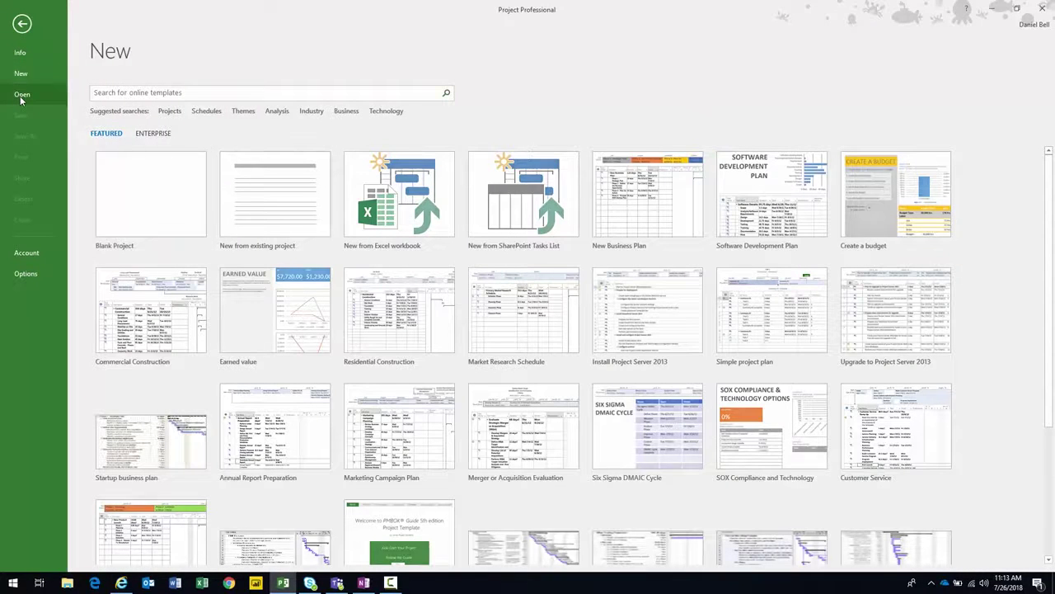
pyautogui.click(330, 140)
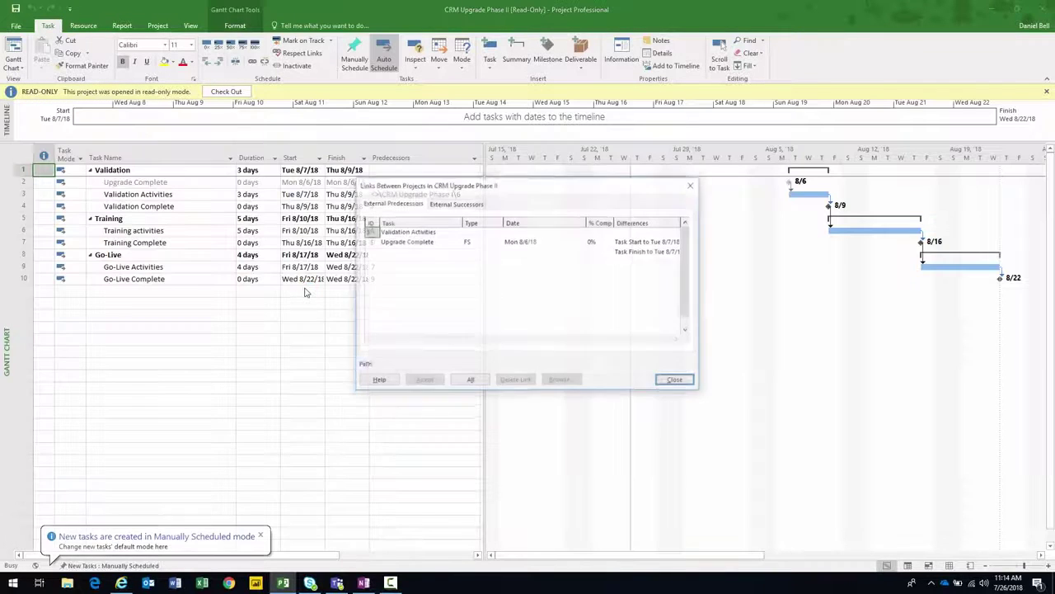
pyautogui.moveTo(511, 191); pyautogui.dragTo(491, 191)
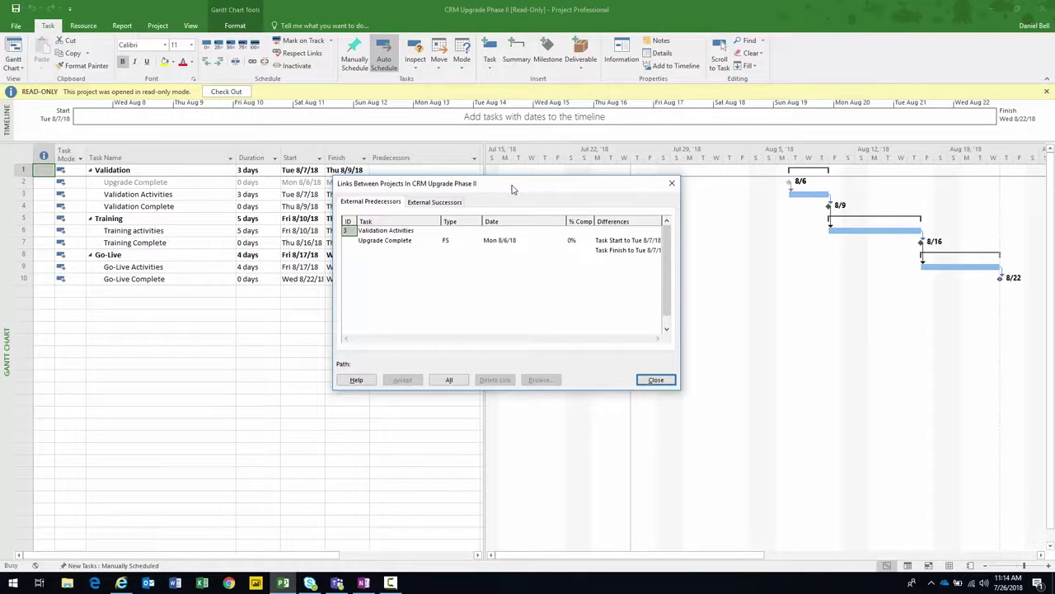
pyautogui.click(390, 240)
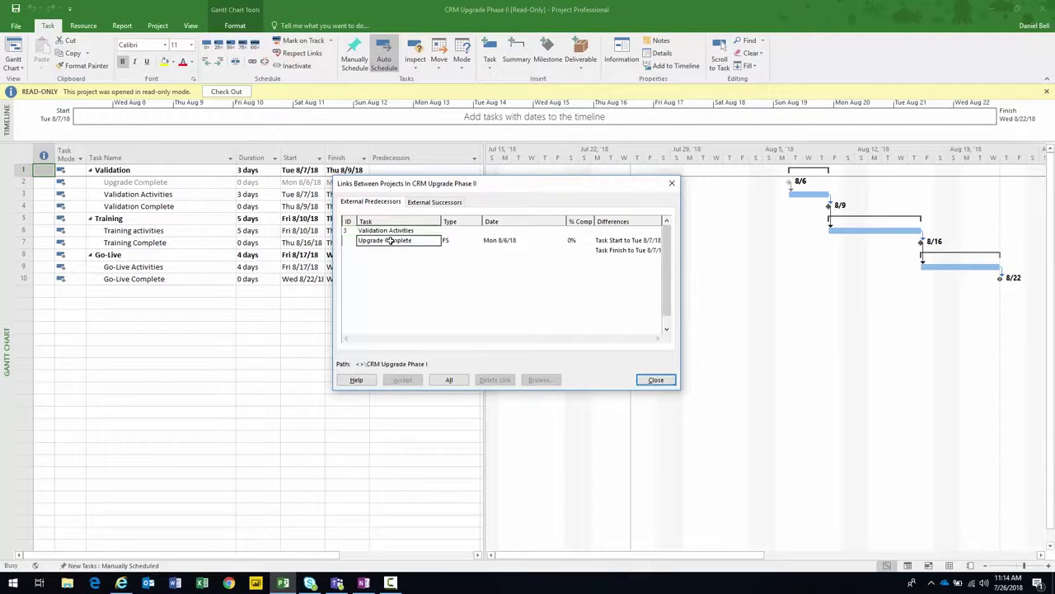
pyautogui.click(499, 240)
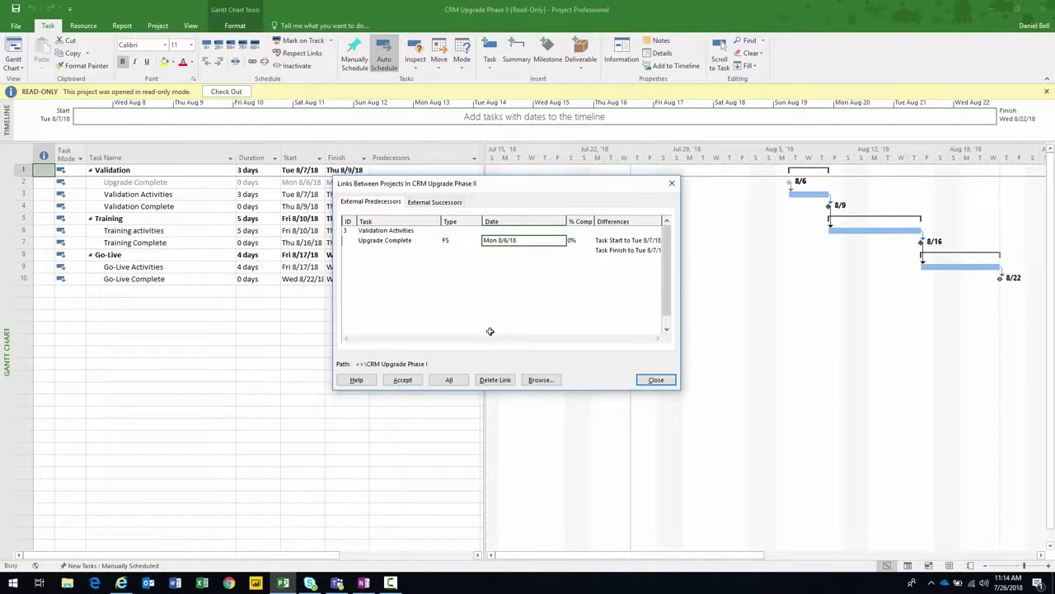
pyautogui.click(630, 241)
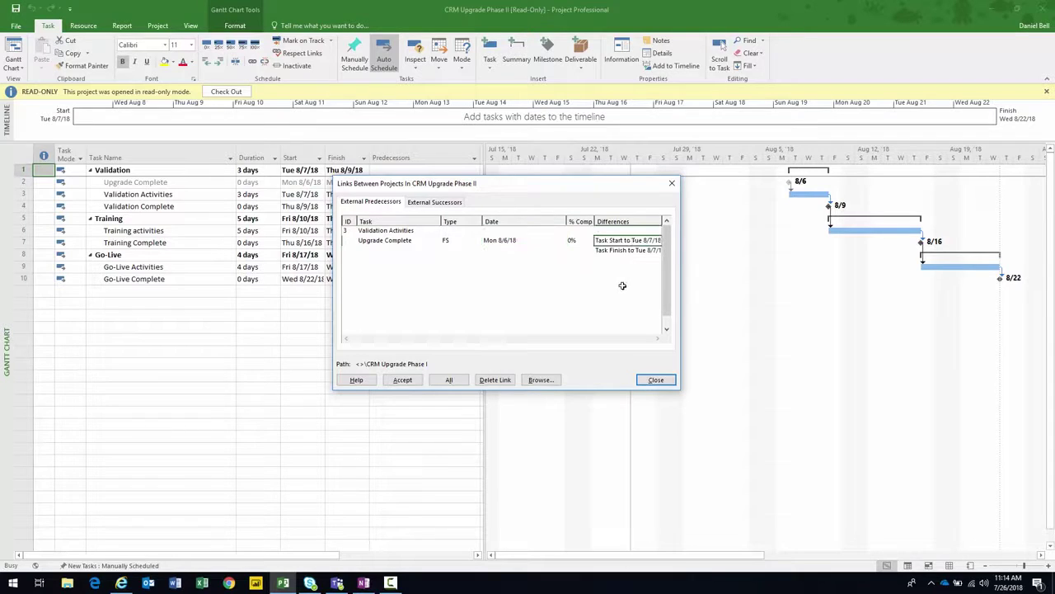
pyautogui.click(632, 249)
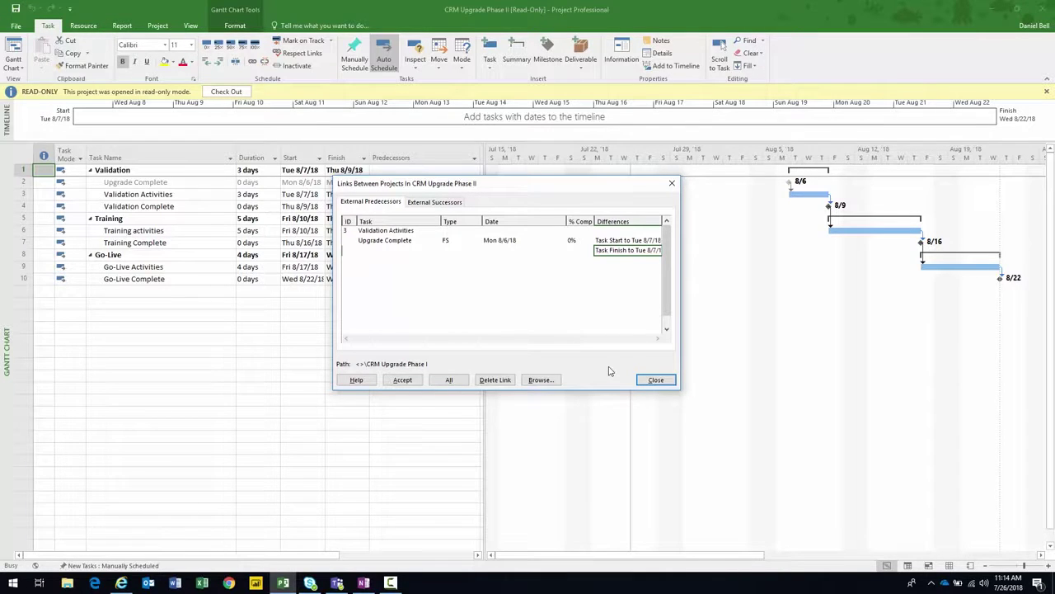
pyautogui.moveTo(490, 188); pyautogui.dragTo(557, 208)
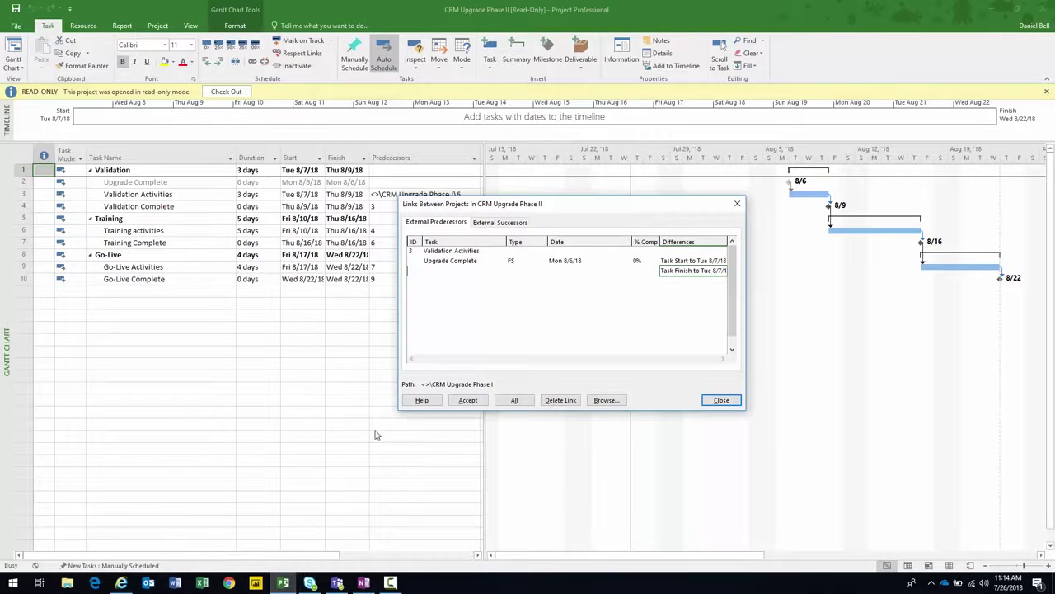
# - Accept the changed Upgrade Complete predecessor link from CRM Upgrade Phase I and close the links dialog
pyautogui.click(468, 401)
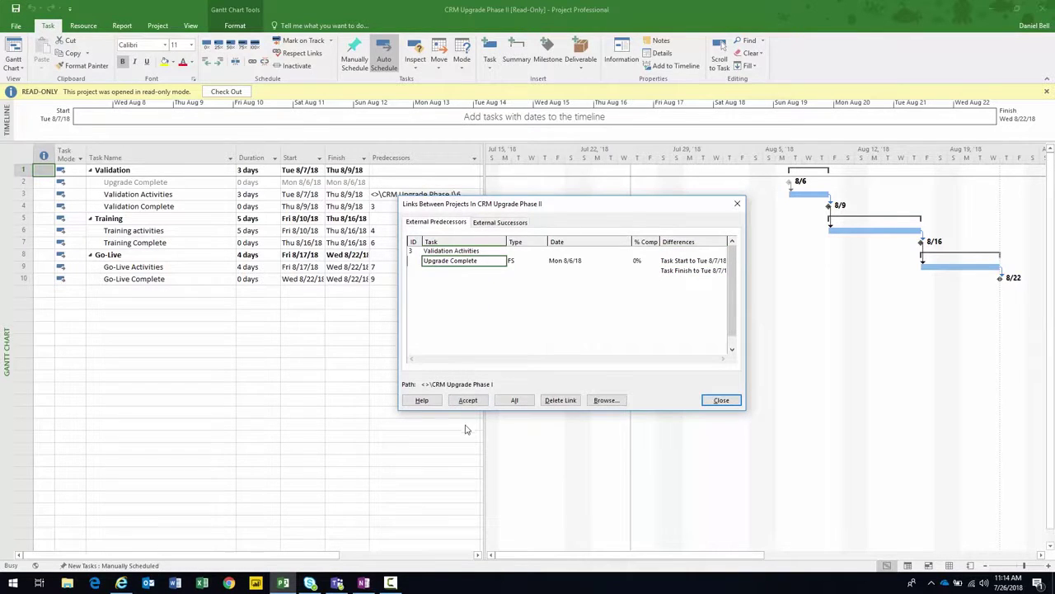
pyautogui.click(471, 400)
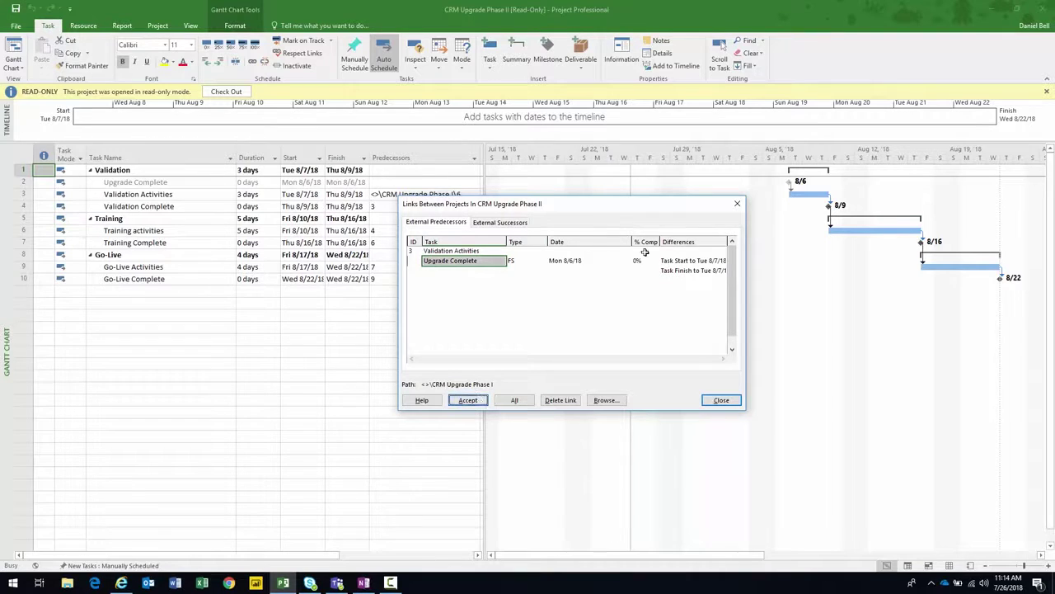
pyautogui.click(576, 261)
pyautogui.click(467, 400)
pyautogui.click(721, 400)
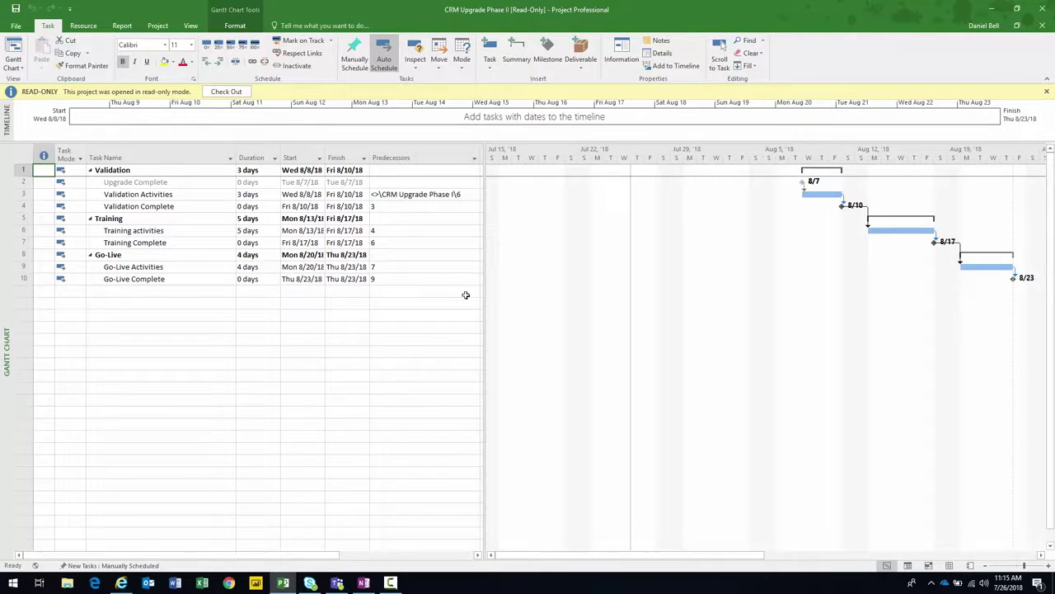
# - Check out CRM Upgrade Phase II for editing and publish its updated schedule
pyautogui.moveTo(486, 297); pyautogui.dragTo(412, 302)
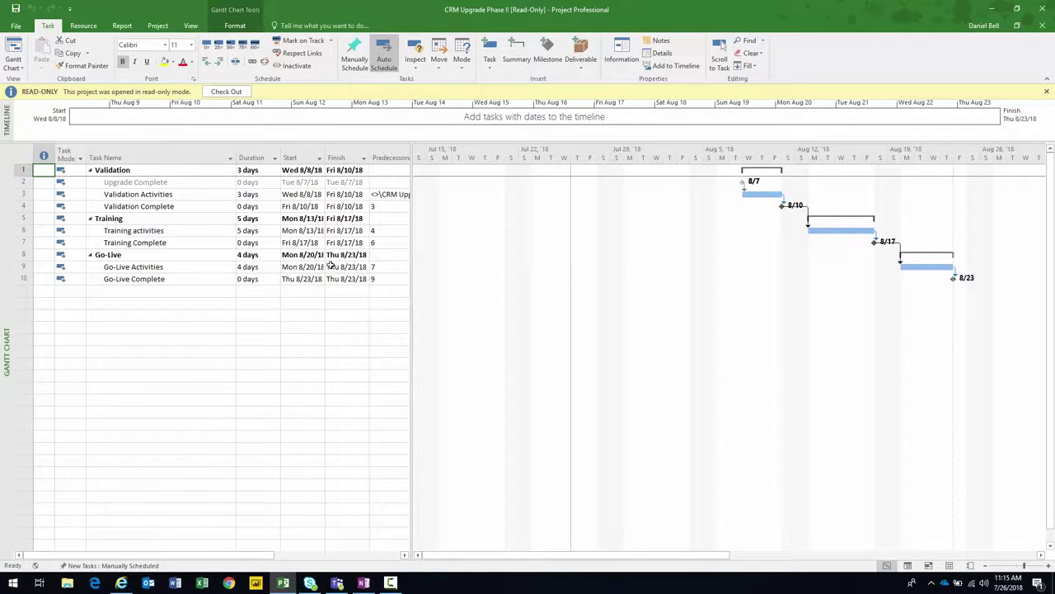
pyautogui.click(323, 230)
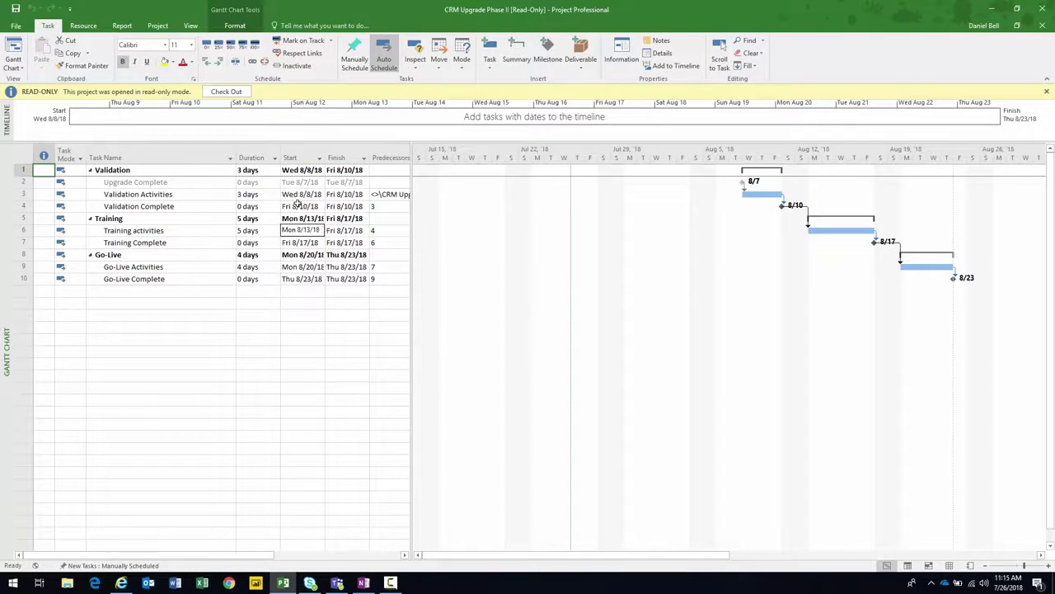
pyautogui.click(226, 92)
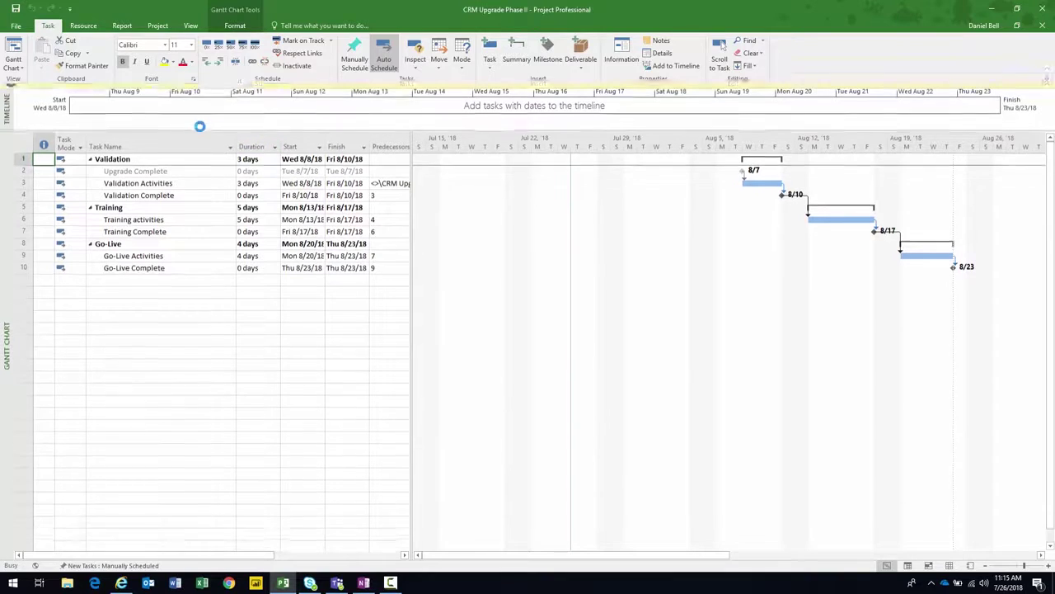
pyautogui.click(15, 26)
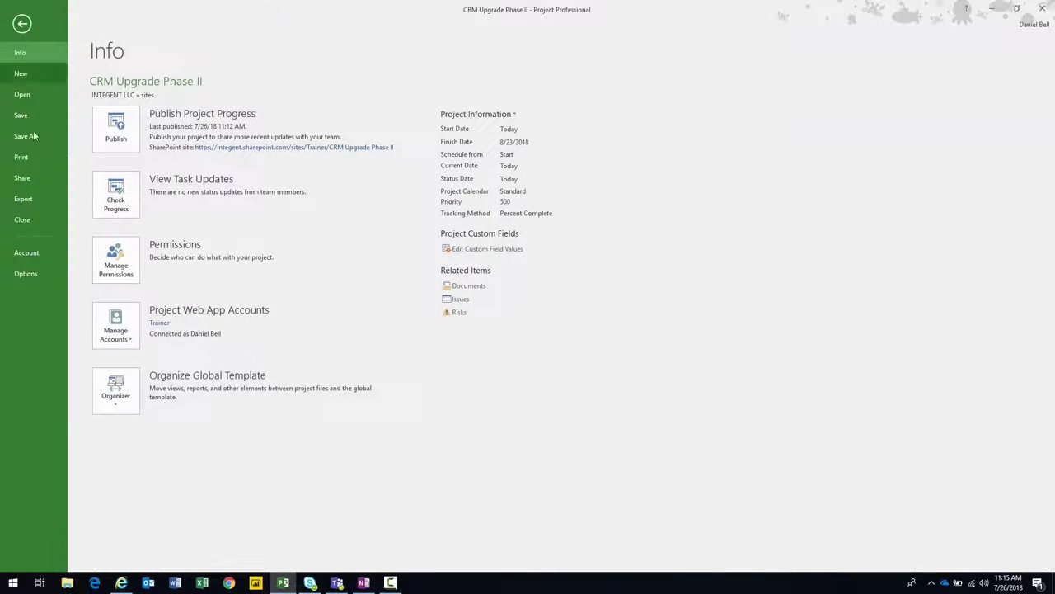
pyautogui.click(107, 128)
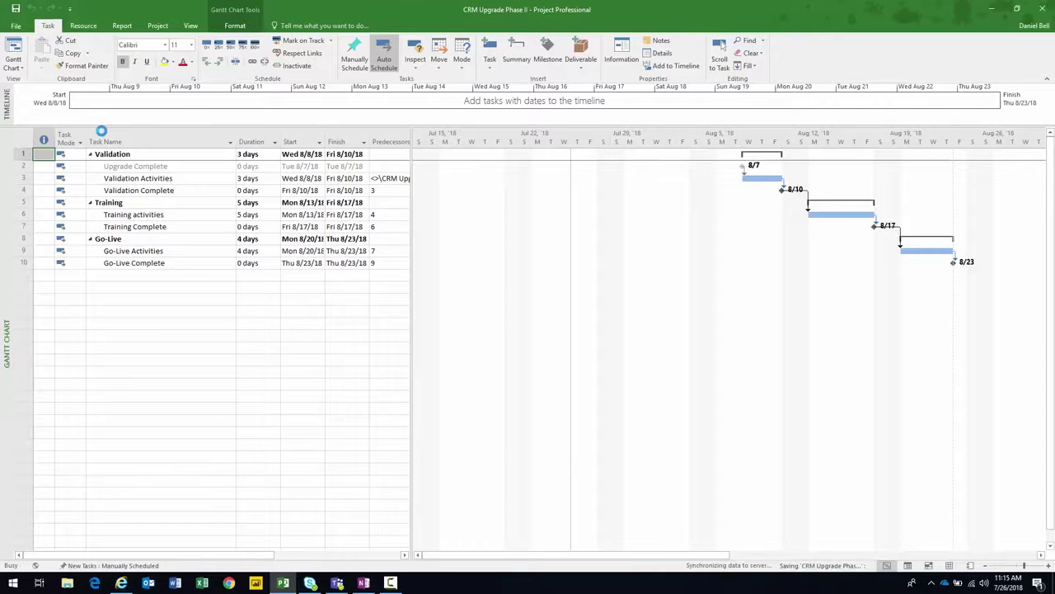
# - Close CRM Upgrade Phase II and check it in
pyautogui.click(18, 28)
pyautogui.click(25, 219)
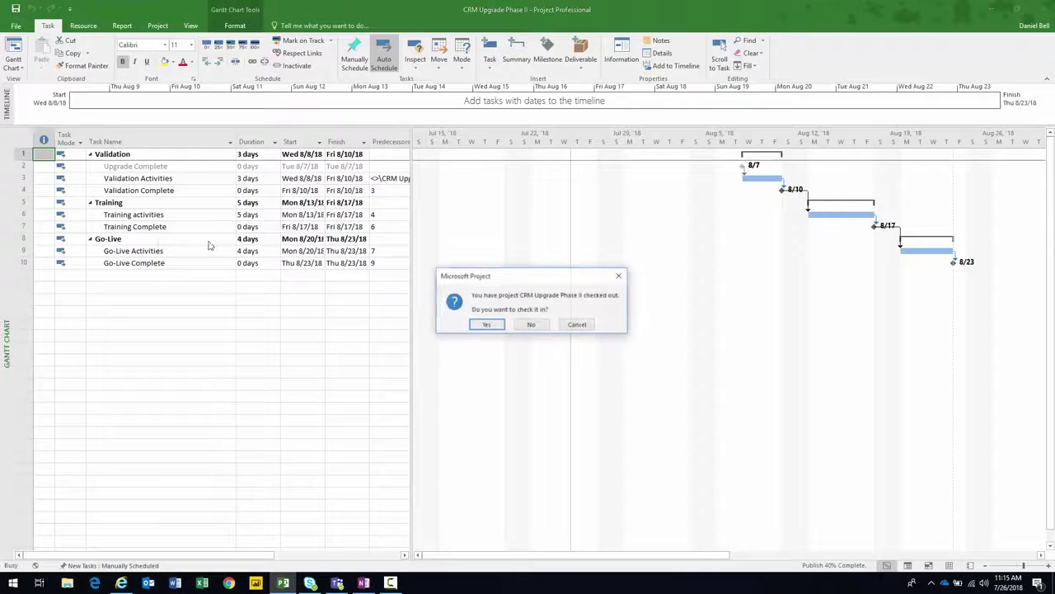
pyautogui.click(486, 324)
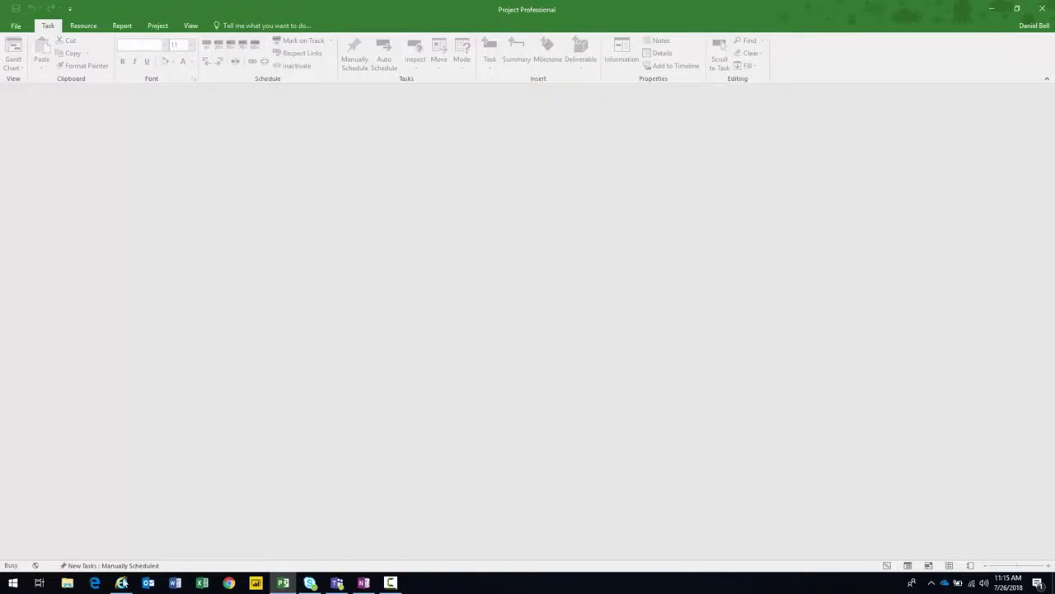
# - Switch to Project Center in the browser and compare the start and finish dates of CRM Upgrade Phase I and II
pyautogui.click(122, 583)
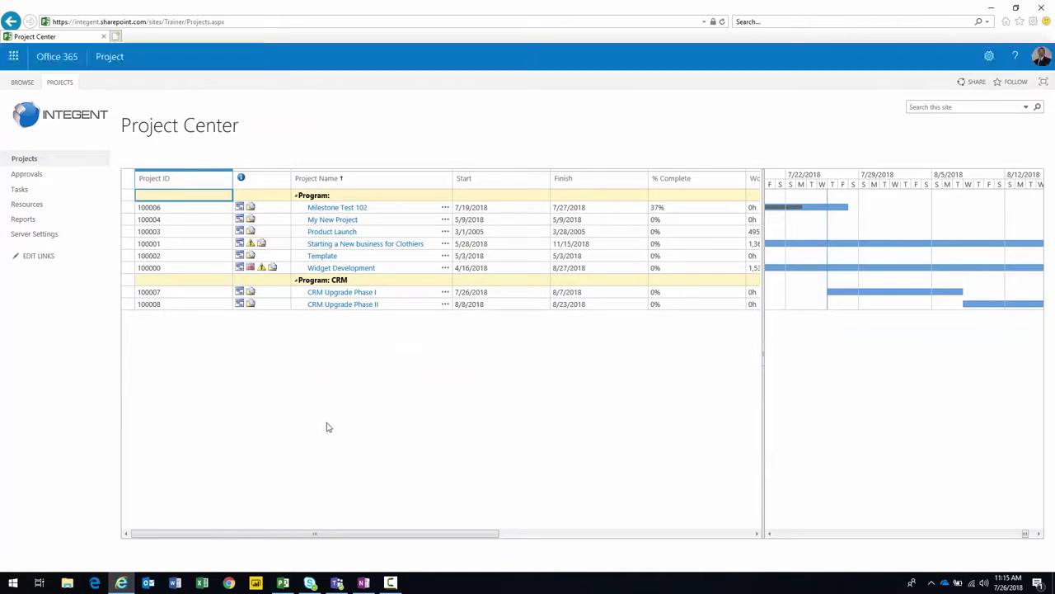
pyautogui.moveTo(763, 299); pyautogui.dragTo(643, 318)
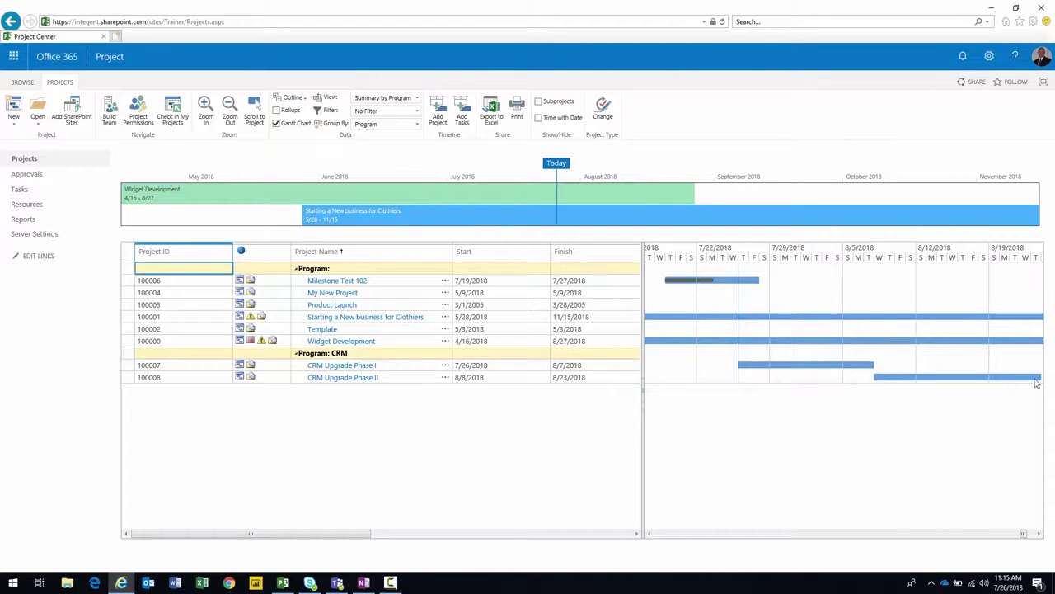
pyautogui.moveTo(521, 368); pyautogui.dragTo(837, 386)
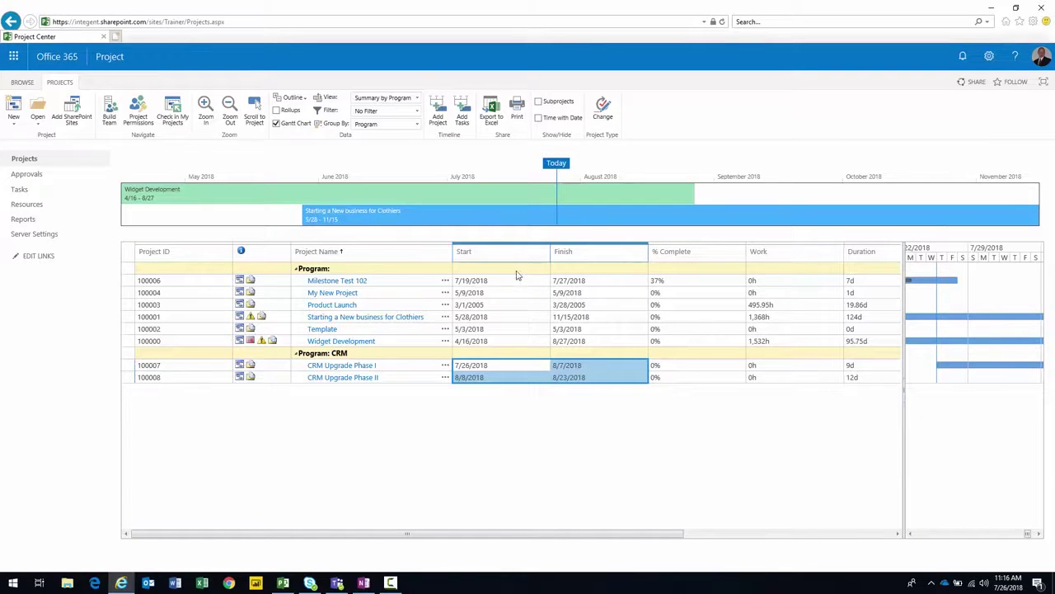
# - Turn on rollups in the project list and review the CRM program's summary dates, work and duration
pyautogui.click(277, 110)
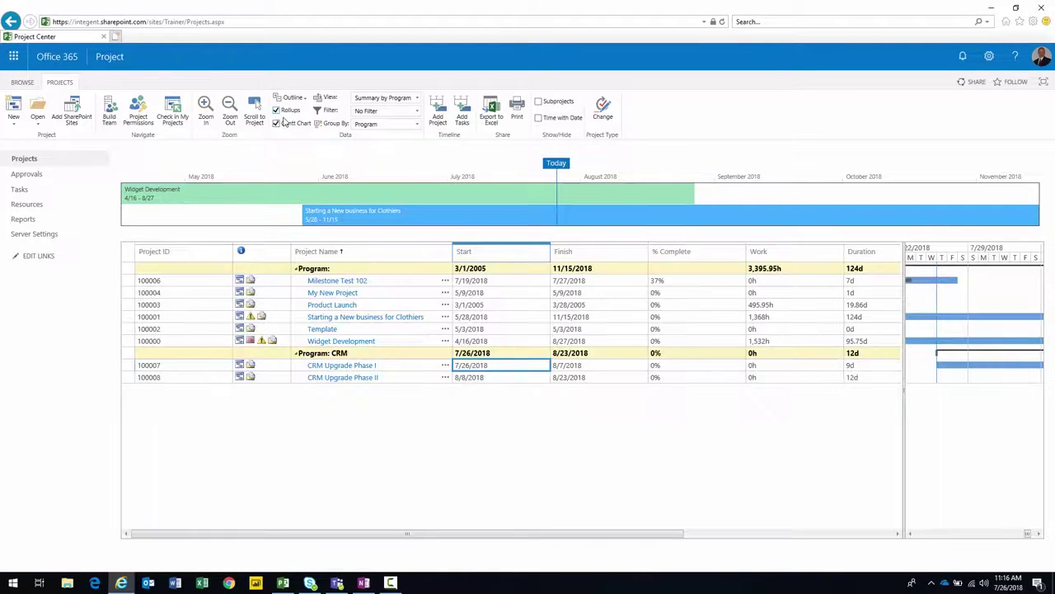
pyautogui.moveTo(649, 250); pyautogui.dragTo(628, 253)
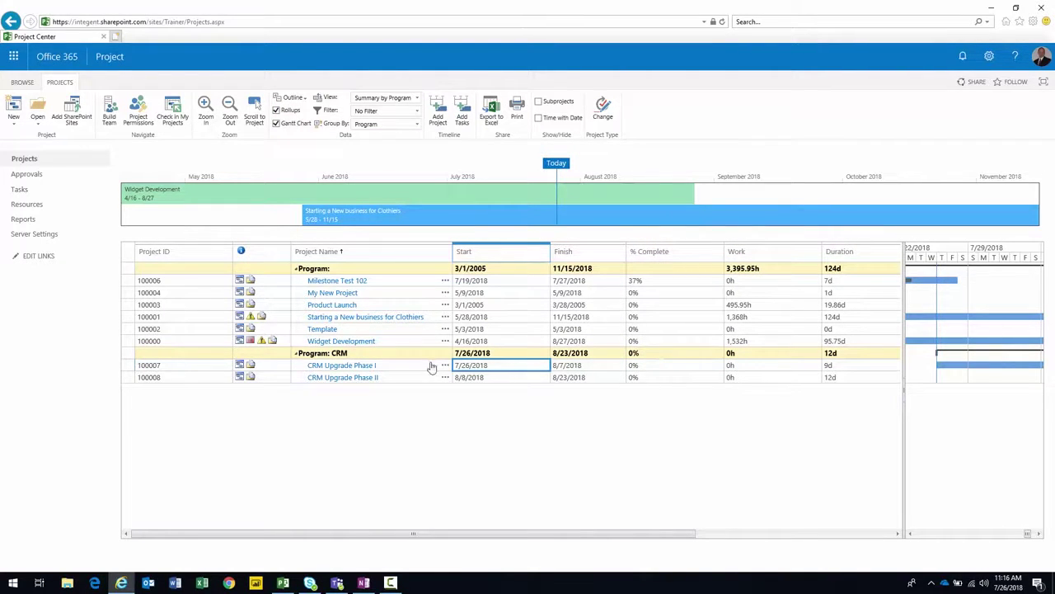
pyautogui.click(511, 354)
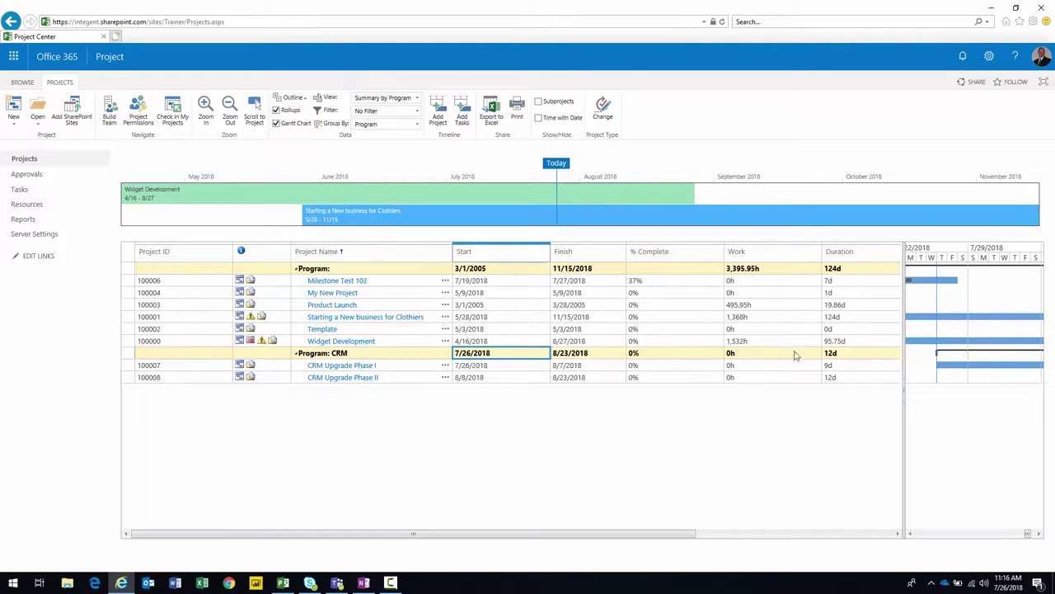
pyautogui.click(852, 354)
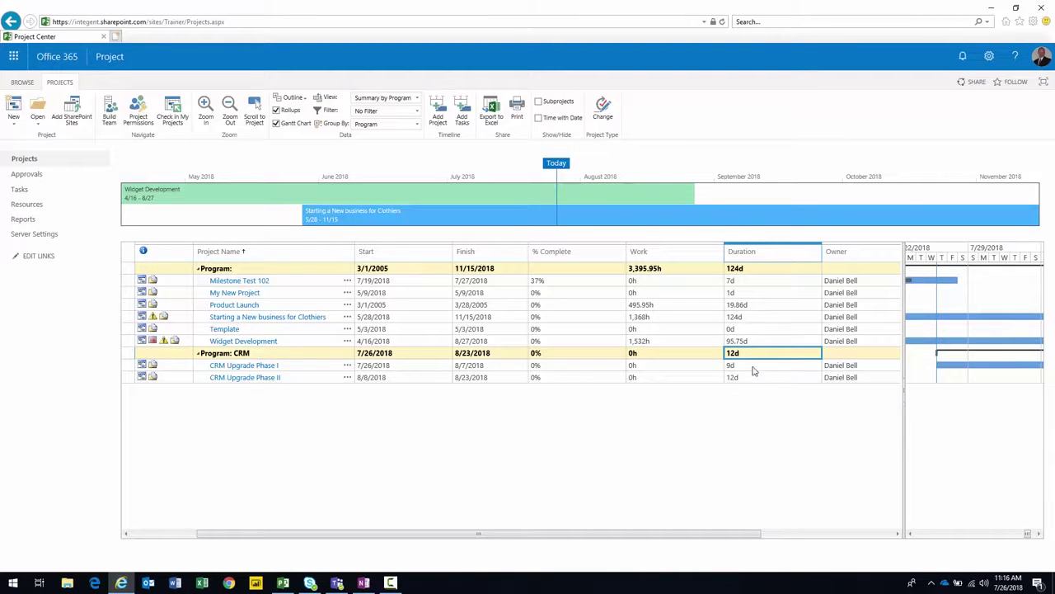
pyautogui.click(784, 534)
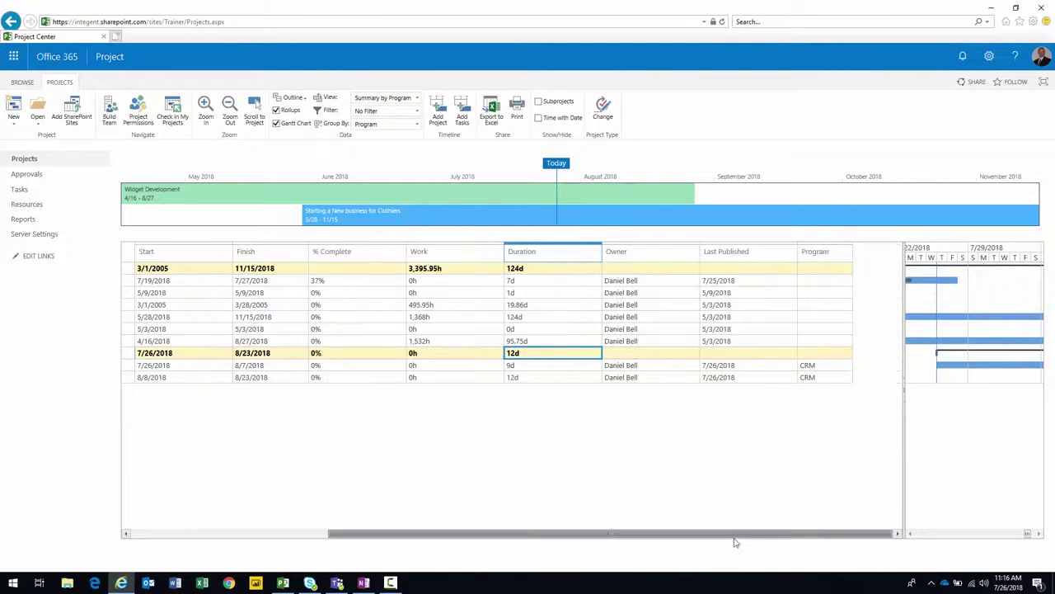
pyautogui.moveTo(765, 534); pyautogui.dragTo(560, 534)
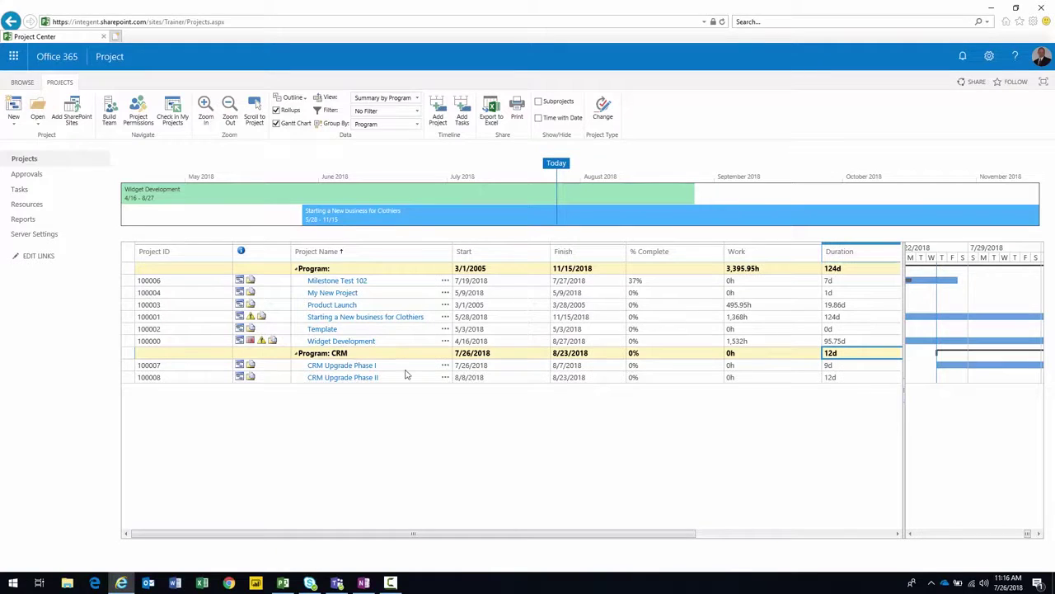
# - Switch to Project Professional, create a blank project and widen the task table area beside the Gantt chart
pyautogui.click(283, 583)
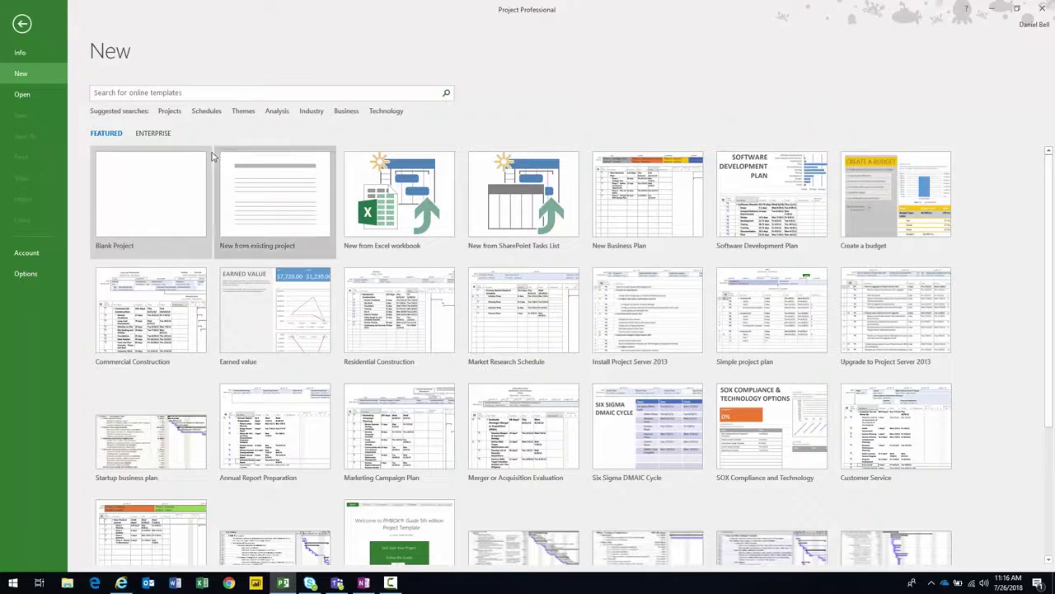
pyautogui.click(163, 179)
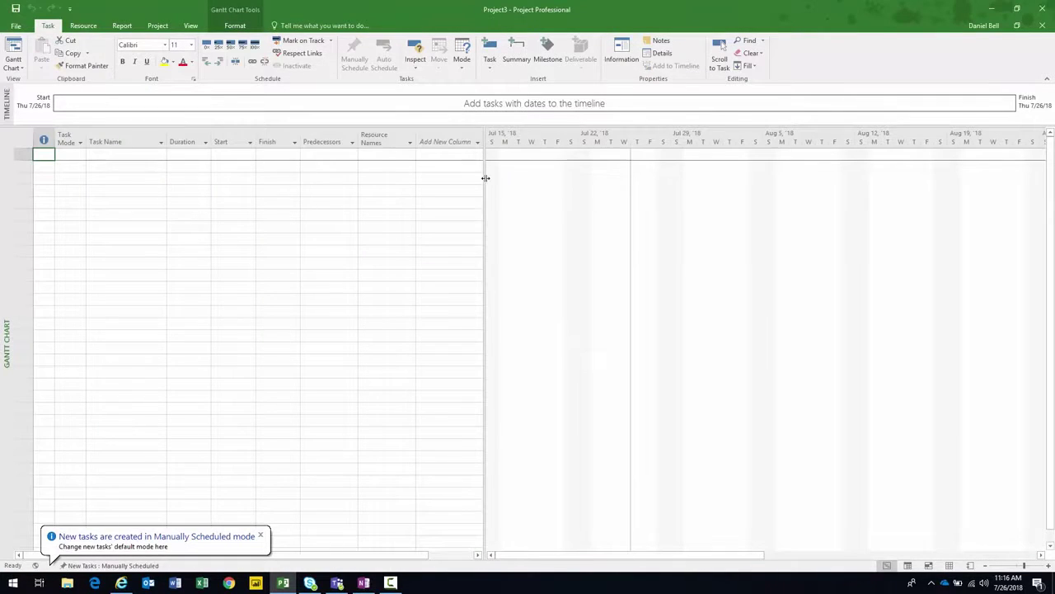
pyautogui.moveTo(487, 179); pyautogui.dragTo(573, 179)
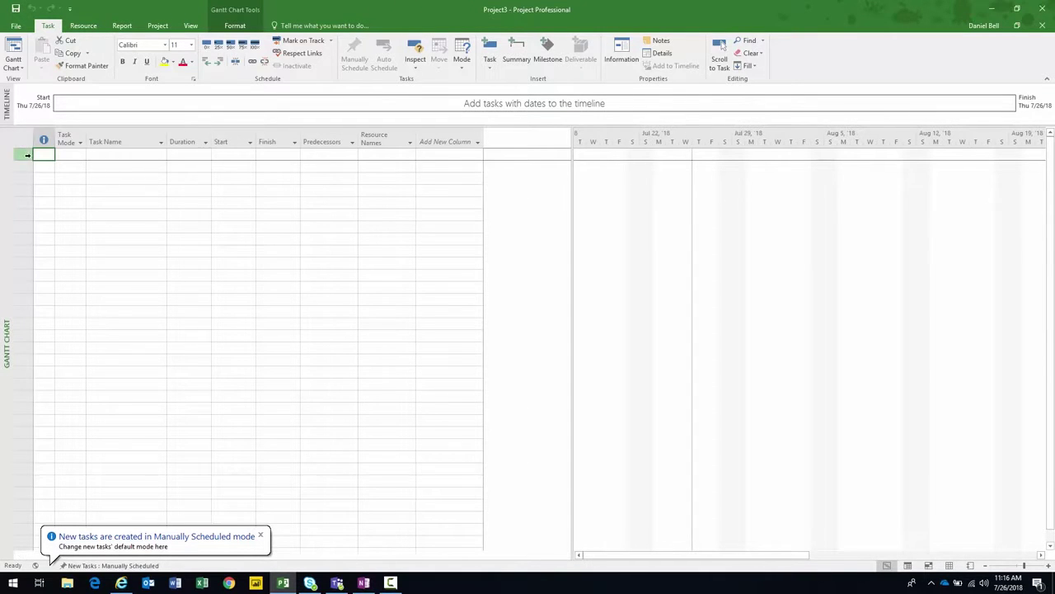
# - Insert CRM Upgrade Phase I as a linked read/write subproject in the first row of the blank project
pyautogui.click(24, 154)
pyautogui.click(121, 25)
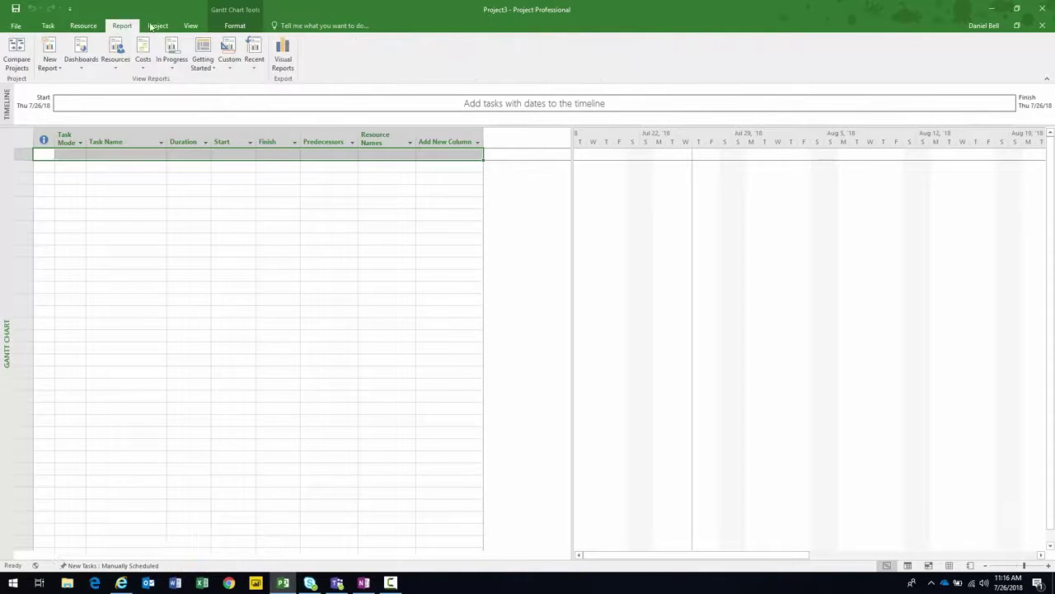
pyautogui.click(157, 25)
pyautogui.click(19, 51)
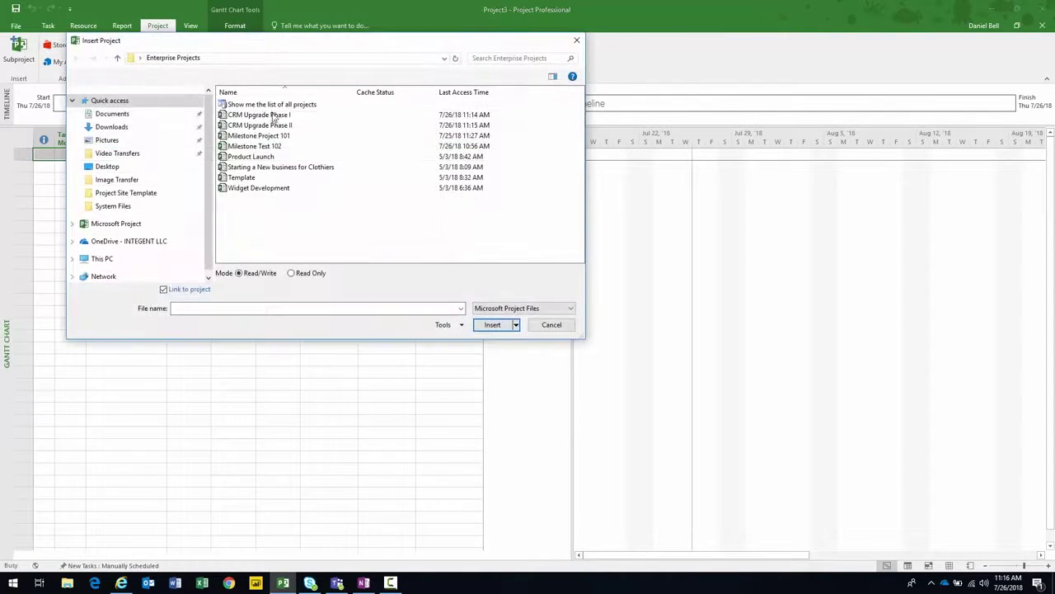
pyautogui.doubleClick(272, 115)
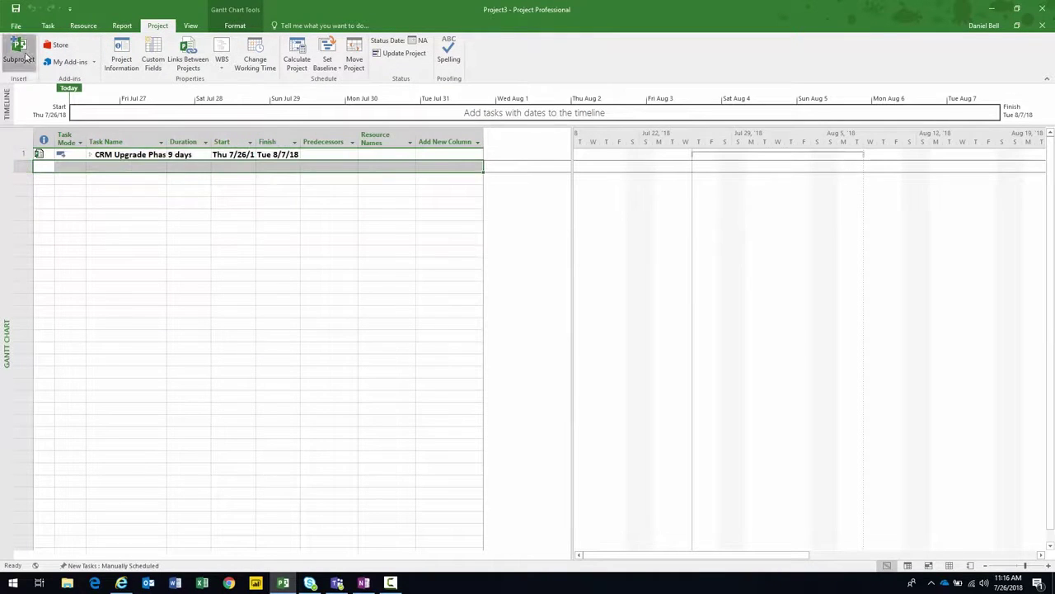
# - Insert CRM Upgrade Phase II as a subproject below Phase I and expand it to show its tasks
pyautogui.click(18, 51)
pyautogui.click(278, 125)
pyautogui.doubleClick(278, 125)
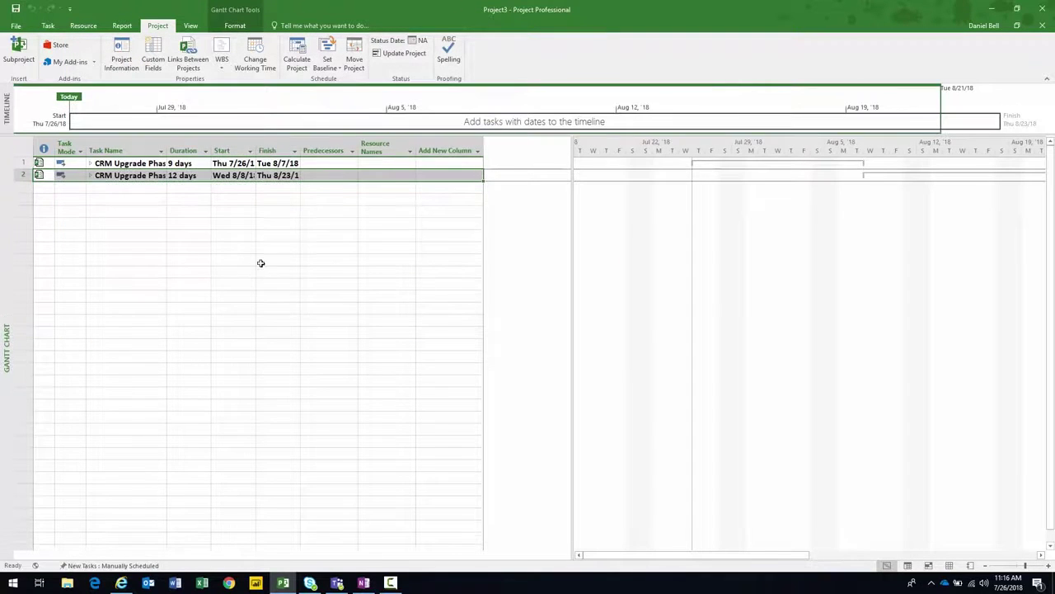
pyautogui.click(91, 175)
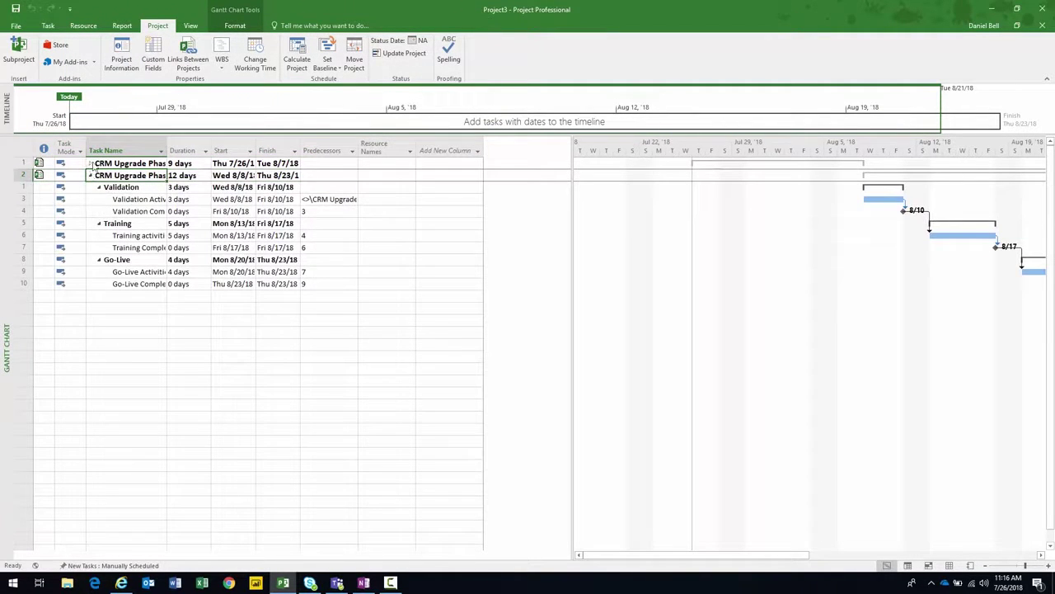
# - Expand CRM Upgrade Phase I, widen the Task Name column to fit its tasks, and show the project summary task
pyautogui.click(90, 163)
pyautogui.moveTo(167, 150); pyautogui.dragTo(256, 147)
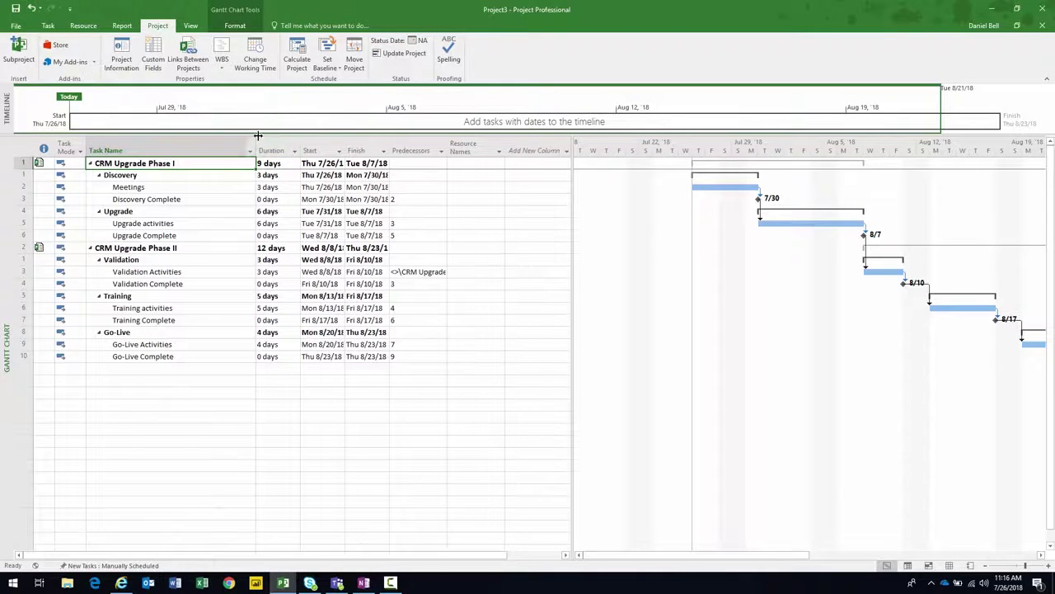
pyautogui.click(249, 27)
pyautogui.click(854, 53)
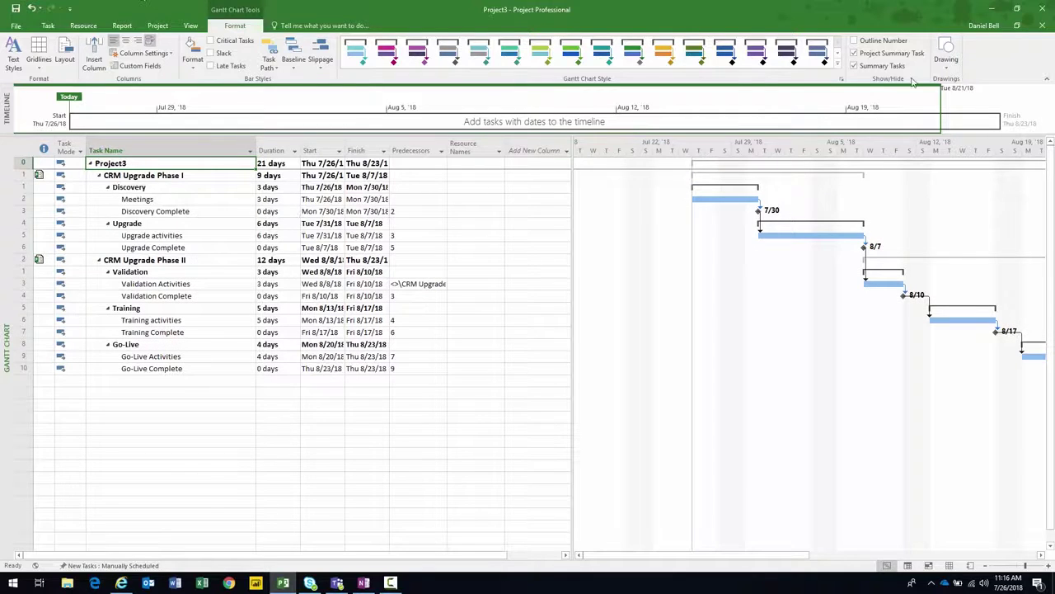
# - Fit the Start and Finish columns to their dates and adjust the Gantt area to show all bars of both phases
pyautogui.click(339, 150)
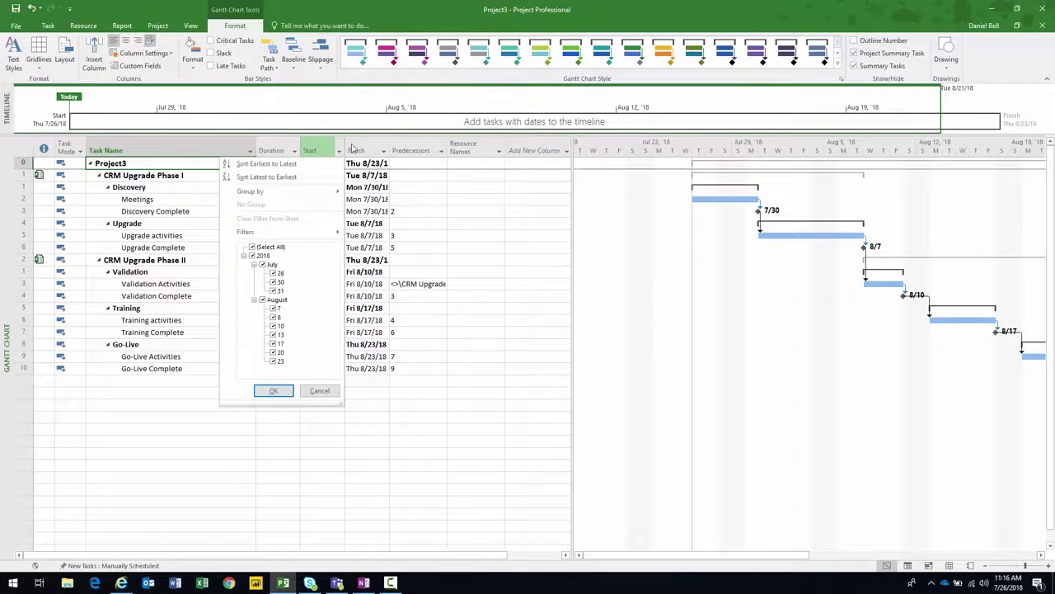
pyautogui.click(369, 140)
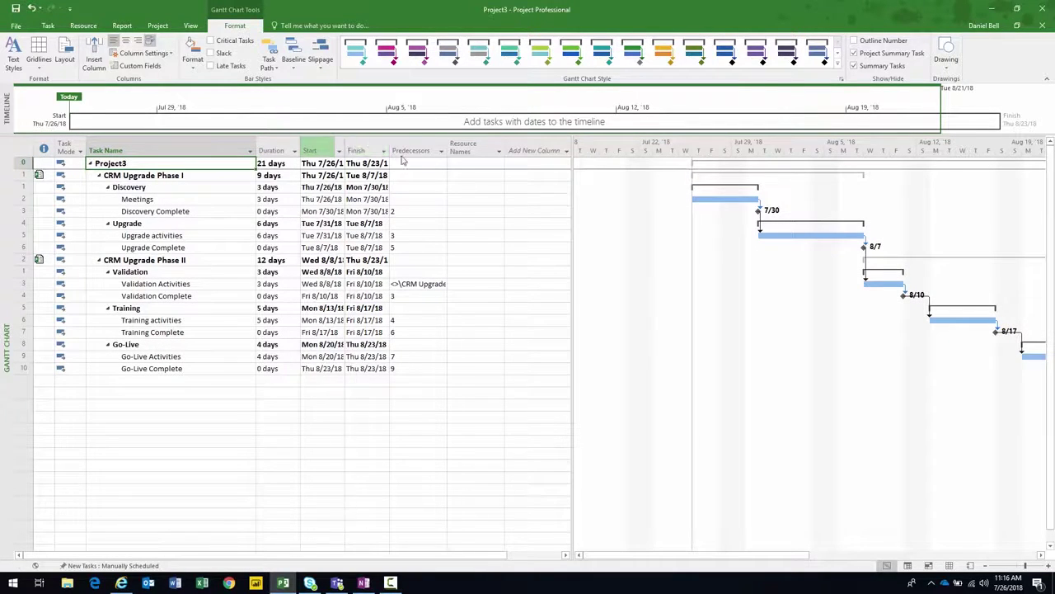
pyautogui.doubleClick(345, 142)
pyautogui.doubleClick(404, 147)
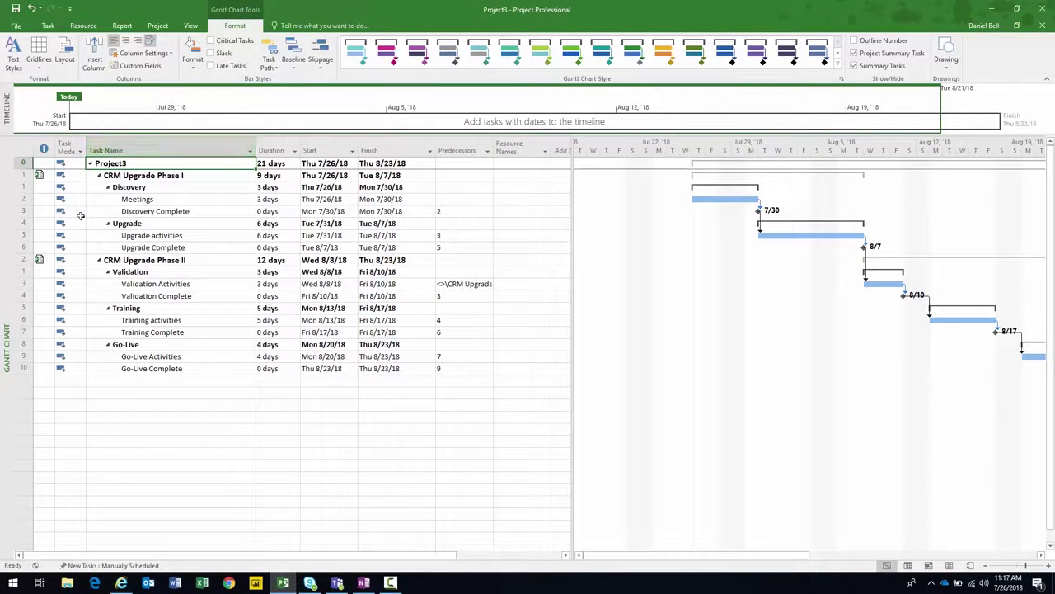
pyautogui.moveTo(572, 256); pyautogui.dragTo(557, 255)
pyautogui.moveTo(773, 568); pyautogui.dragTo(819, 558)
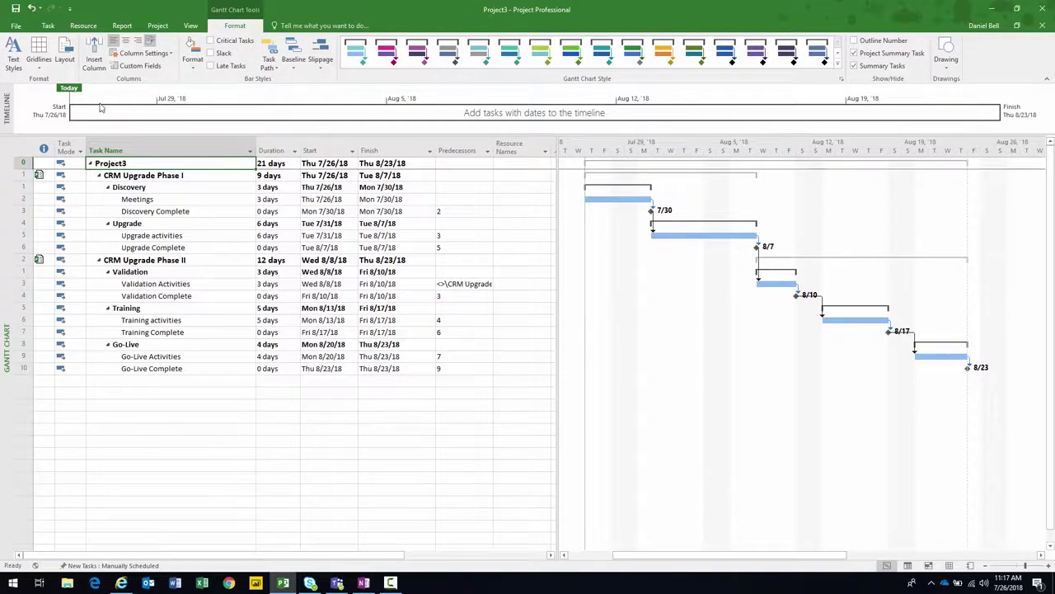
# - Close the master project discarding its changes, and decline saving changes to CRM Upgrade Phase I and Phase II
pyautogui.click(11, 28)
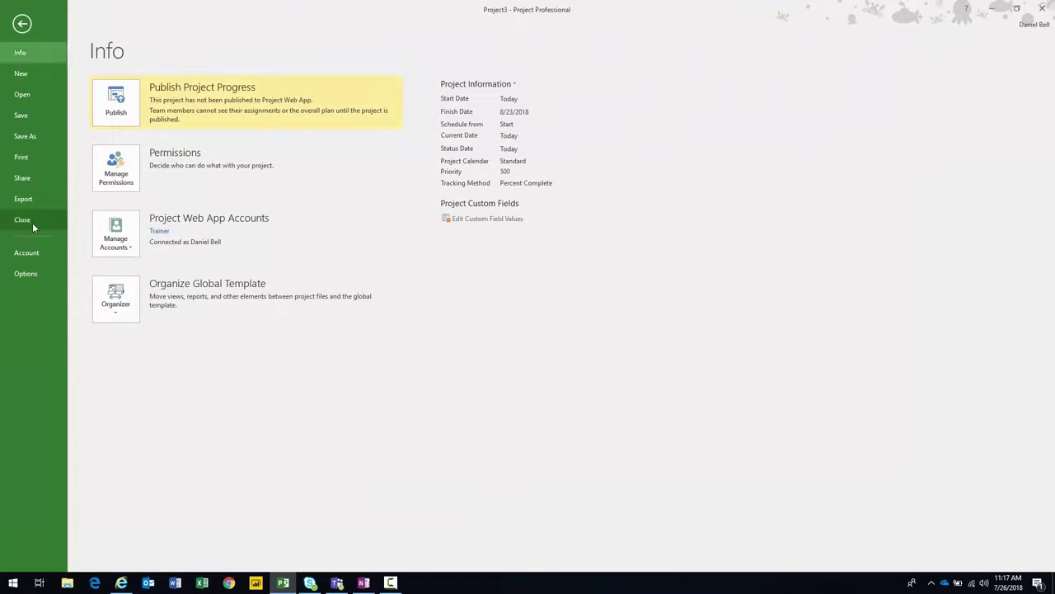
pyautogui.click(32, 222)
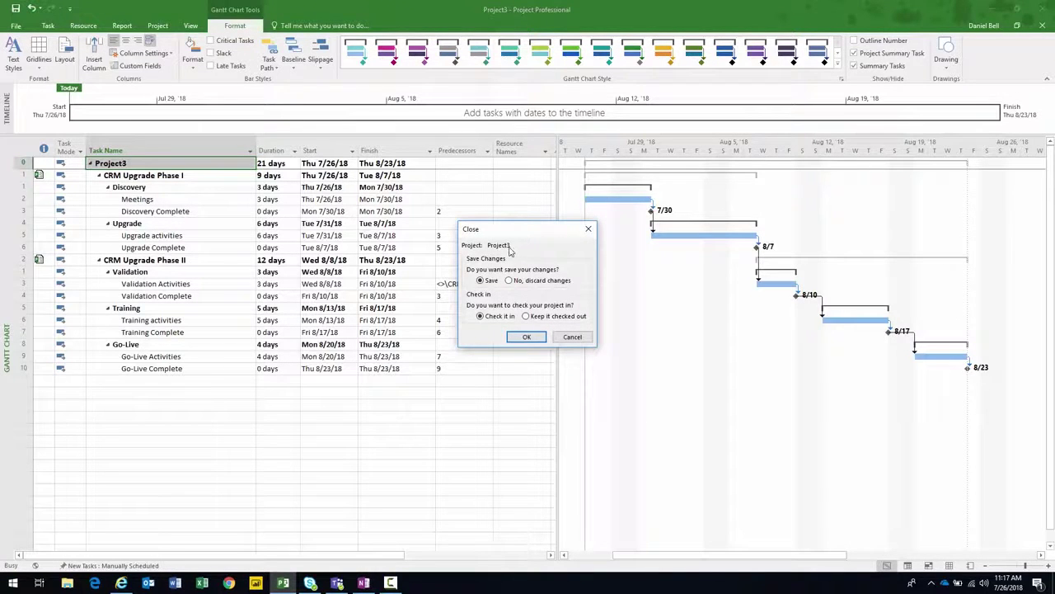
pyautogui.click(509, 280)
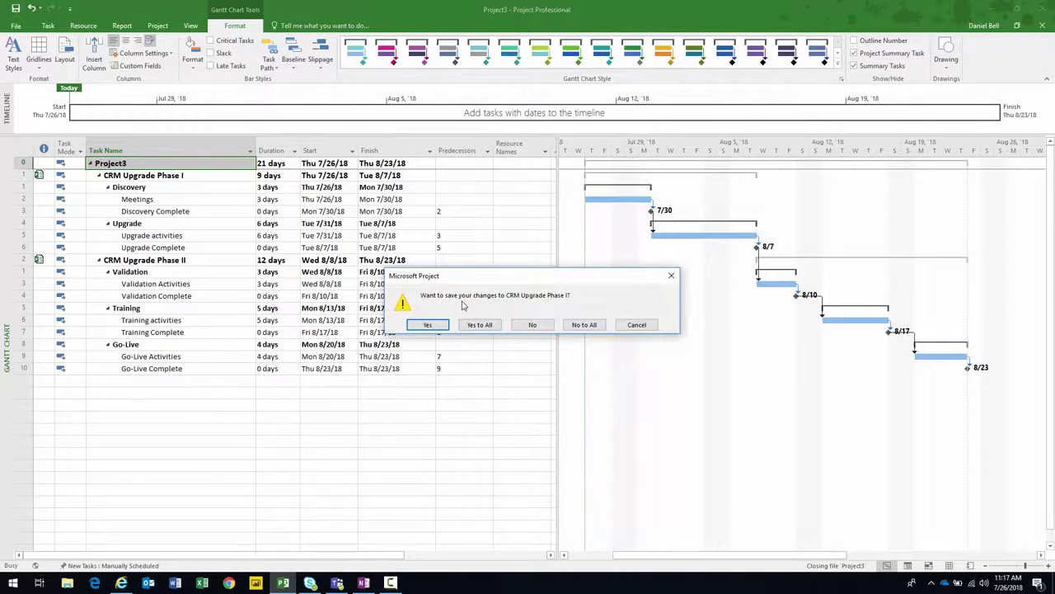
pyautogui.click(540, 327)
pyautogui.click(540, 326)
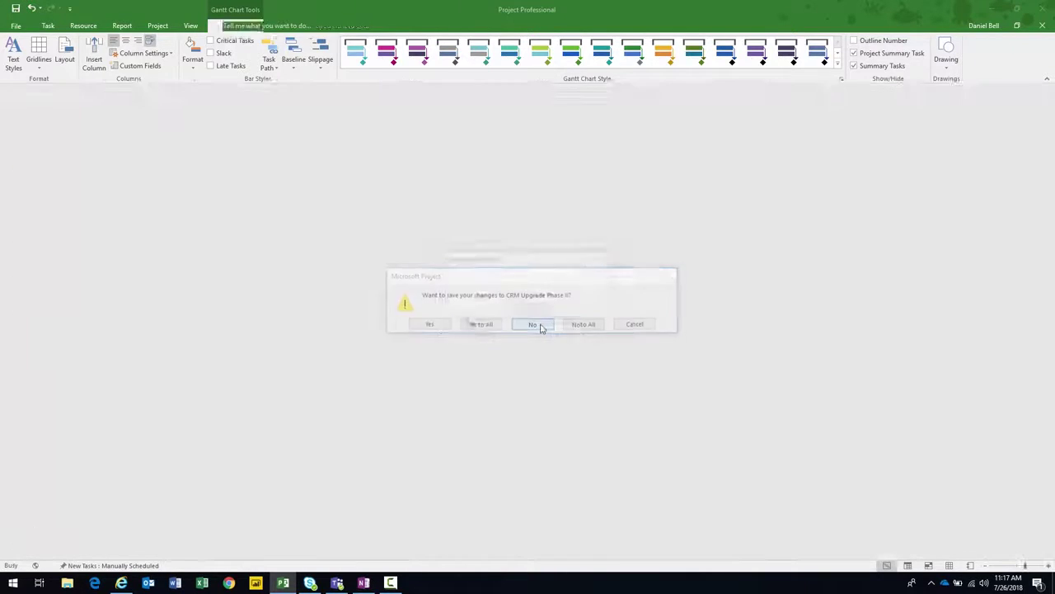